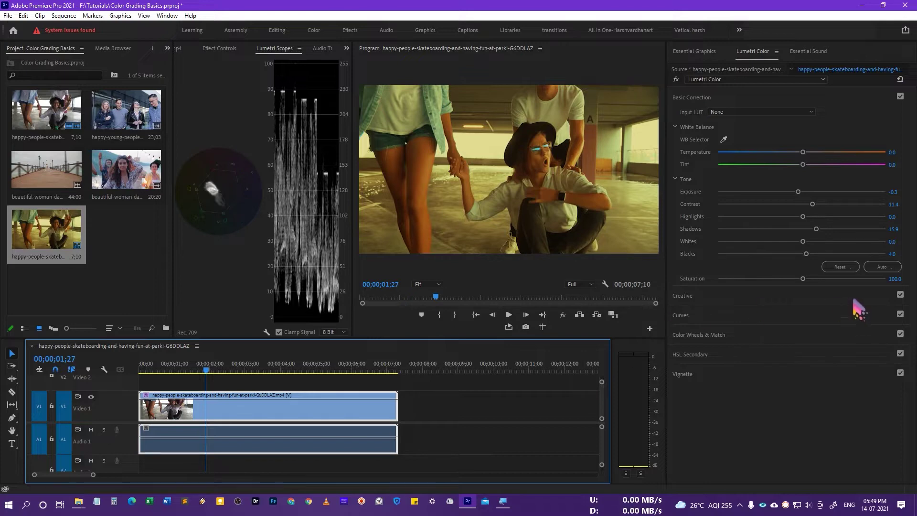
Step: Expand the Curves section of Lumetri Color after a brief look at Color Wheels & Match
click(795, 316)
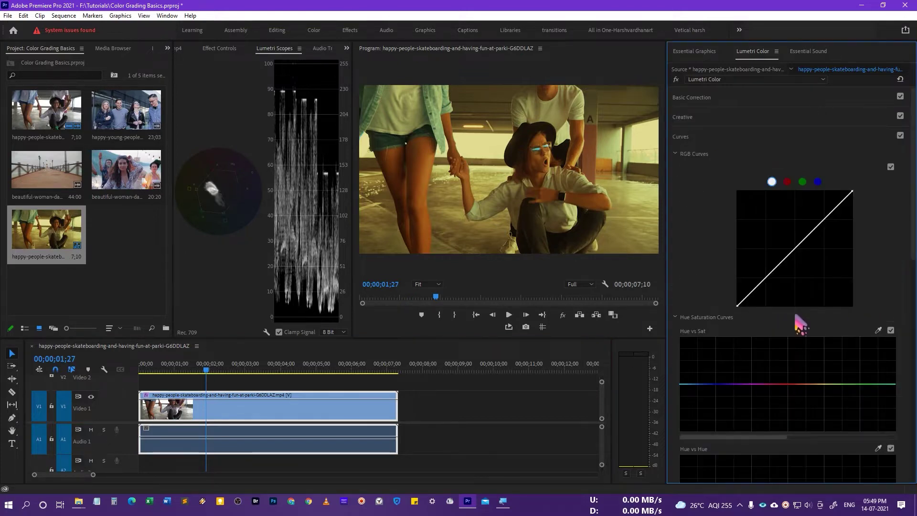
click(719, 137)
click(734, 165)
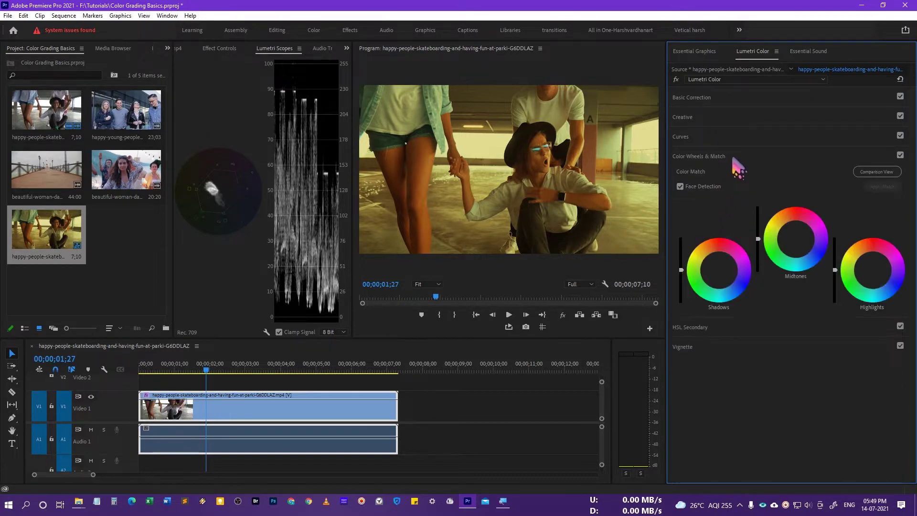
click(738, 138)
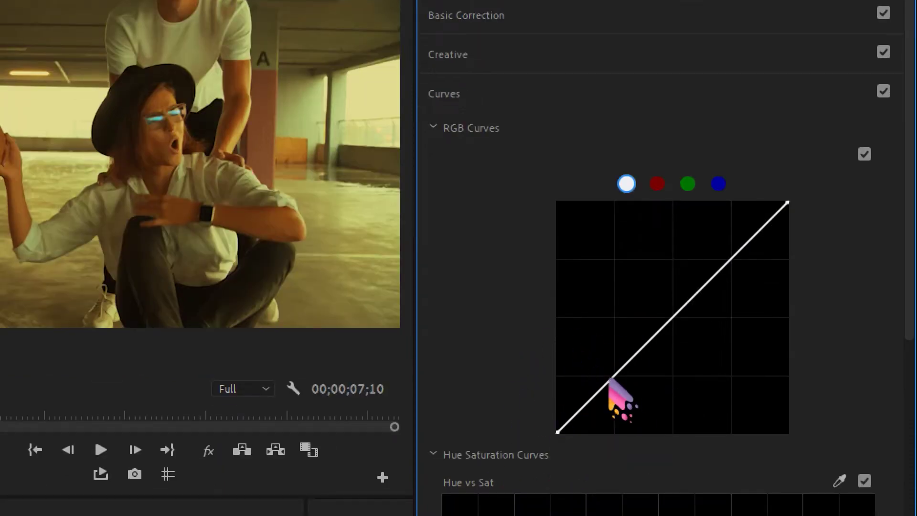
Step: Add highlight, midtone and shadow points to the white RGB curve, lower the shadow point slightly and nudge the highlight point
click(733, 256)
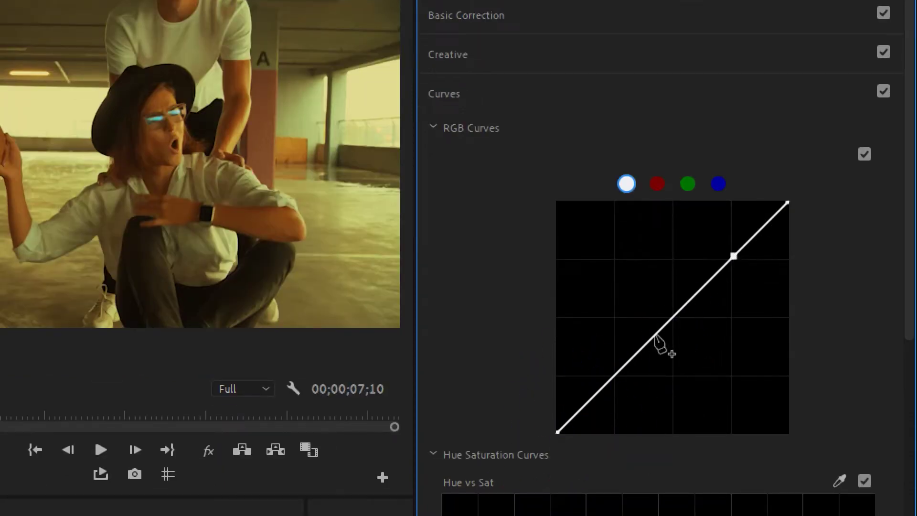
click(673, 317)
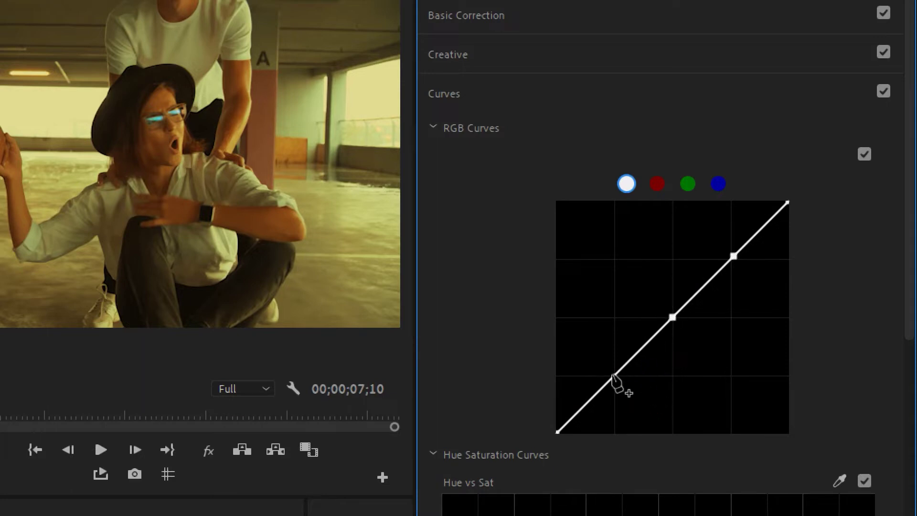
click(613, 375)
mouse_move(612, 374)
mouse_down()
mouse_move(604, 356)
mouse_move(608, 393)
mouse_move(595, 365)
mouse_move(598, 375)
mouse_move(625, 401)
mouse_move(607, 390)
mouse_move(619, 399)
mouse_move(611, 382)
mouse_up()
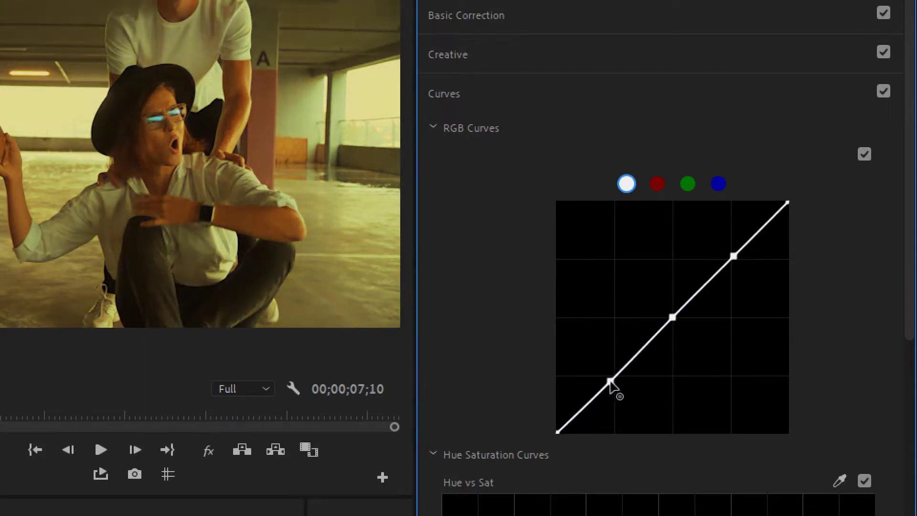
mouse_move(734, 257)
mouse_down()
mouse_move(728, 252)
mouse_move(740, 259)
mouse_up()
Step: Look through the colour channels and add three control points to the blue RGB curve, lowering its midtone point slightly
click(658, 184)
click(688, 184)
click(718, 184)
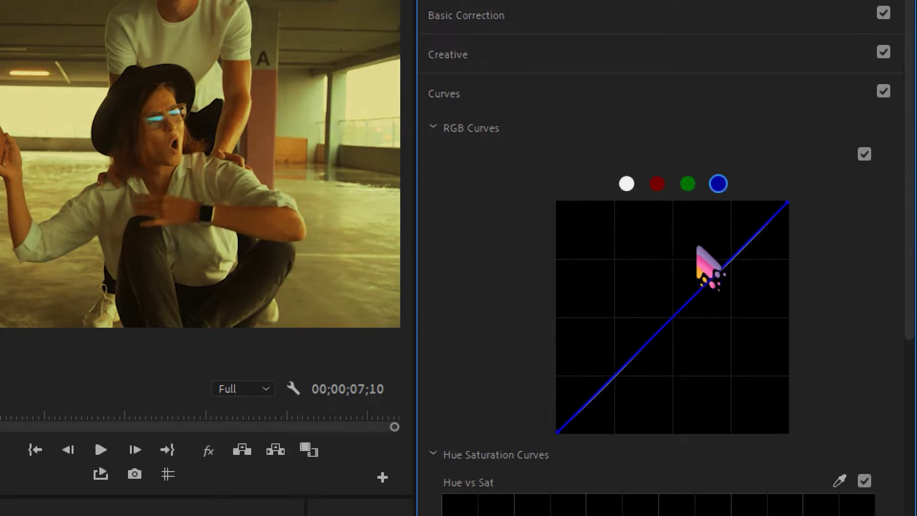
click(730, 259)
click(620, 374)
click(674, 318)
mouse_move(675, 317)
mouse_down()
mouse_move(651, 308)
mouse_move(670, 323)
mouse_up()
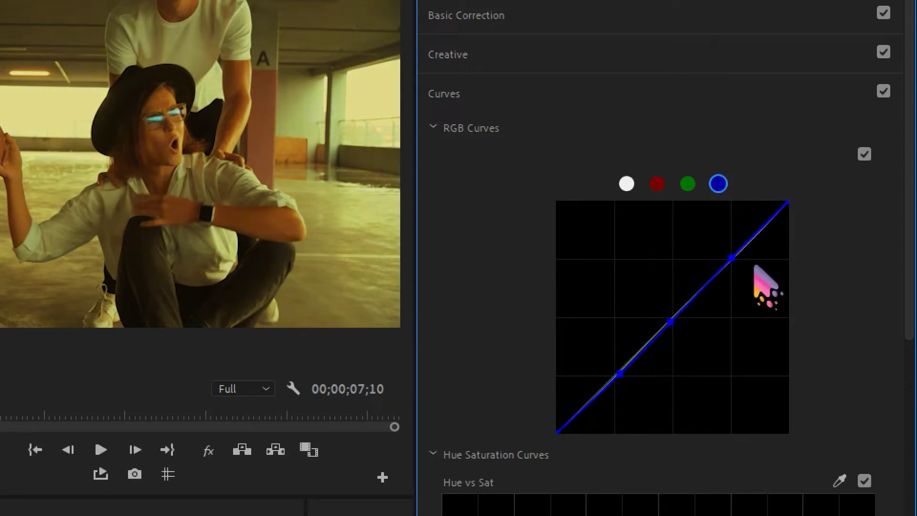
Step: Reset the blue and white RGB curves to straight lines
double_click(734, 257)
click(688, 185)
click(627, 184)
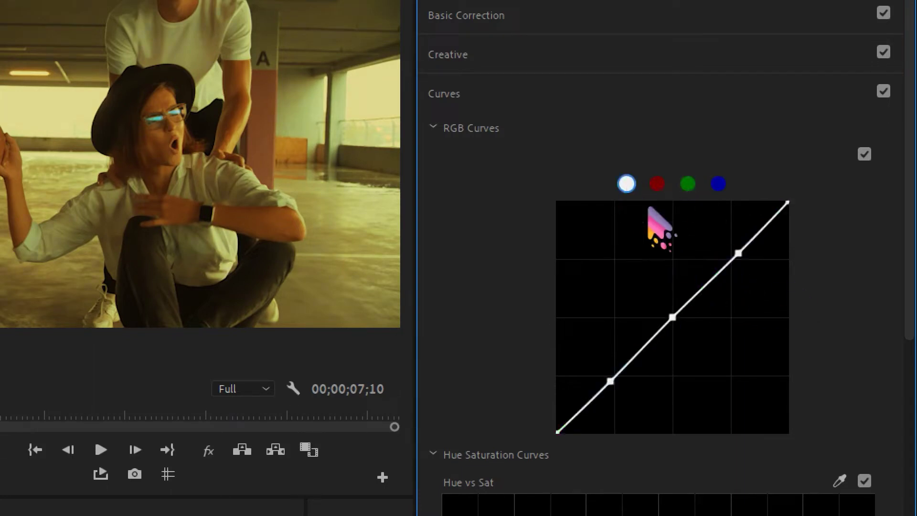
double_click(672, 317)
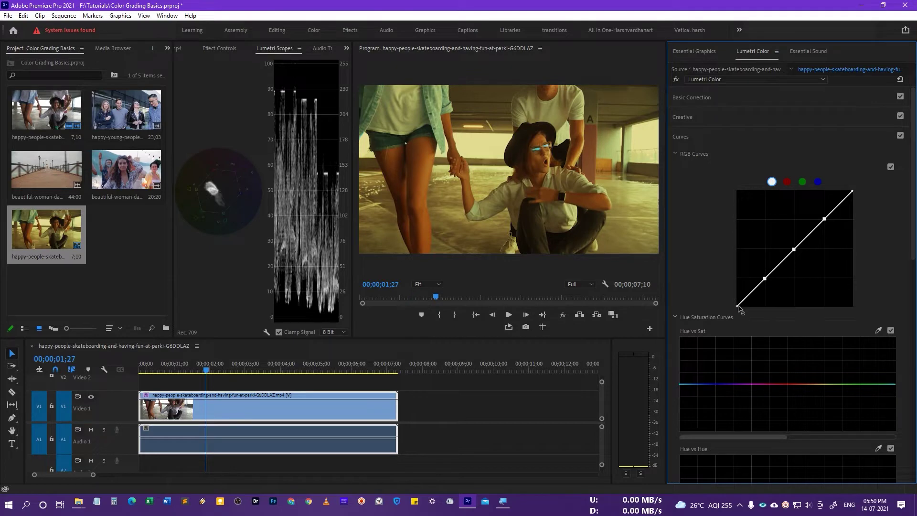
Step: Try lifting the white curve's black point and shifting it inward along the base, and return it to the corner
drag(738, 308, 731, 297)
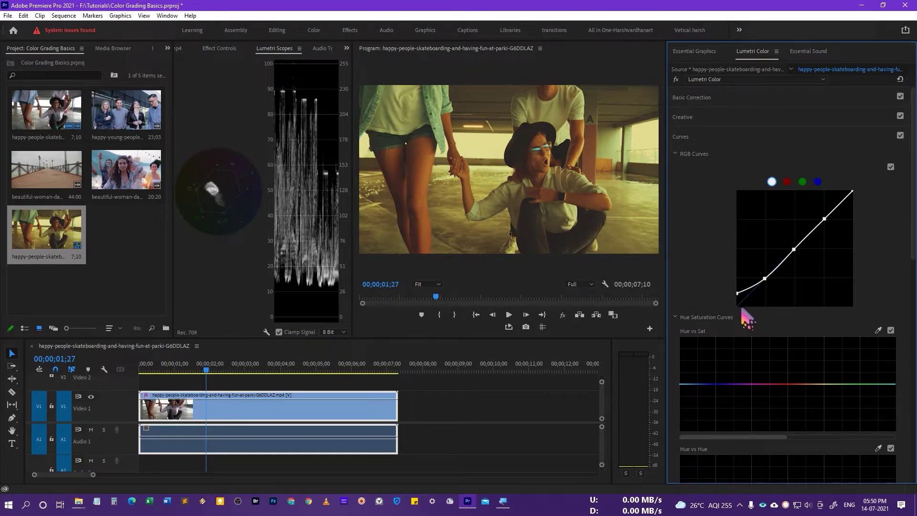
drag(738, 300, 750, 311)
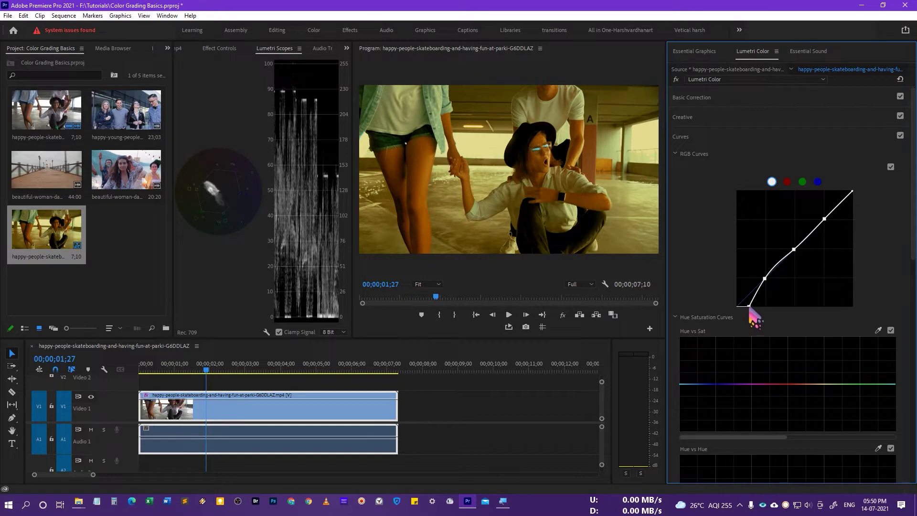
drag(751, 309, 742, 308)
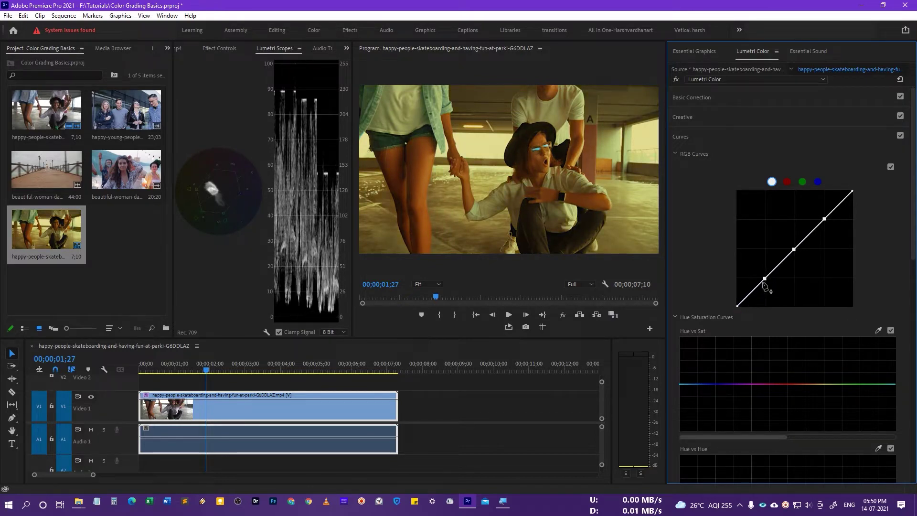
Step: Fine-tune the white RGB curve's shadow and midtone points, and try lowering the highlight point before bringing it back to the diagonal
mouse_move(765, 280)
mouse_down()
mouse_move(768, 287)
mouse_move(755, 266)
mouse_move(773, 287)
mouse_move(766, 279)
mouse_up()
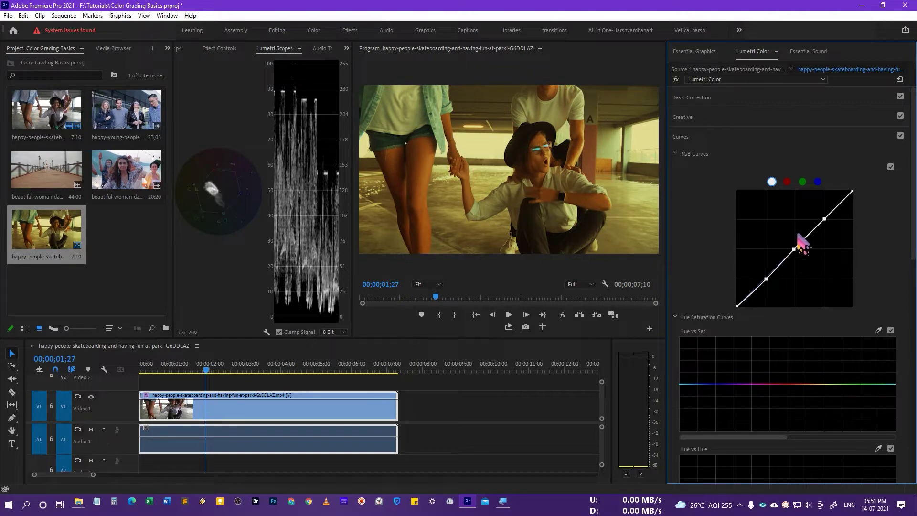
mouse_move(794, 250)
mouse_down()
mouse_move(776, 242)
mouse_move(802, 264)
mouse_move(794, 251)
mouse_up()
mouse_move(821, 220)
mouse_down()
mouse_move(817, 210)
mouse_move(829, 228)
mouse_move(824, 210)
mouse_move(828, 220)
mouse_up()
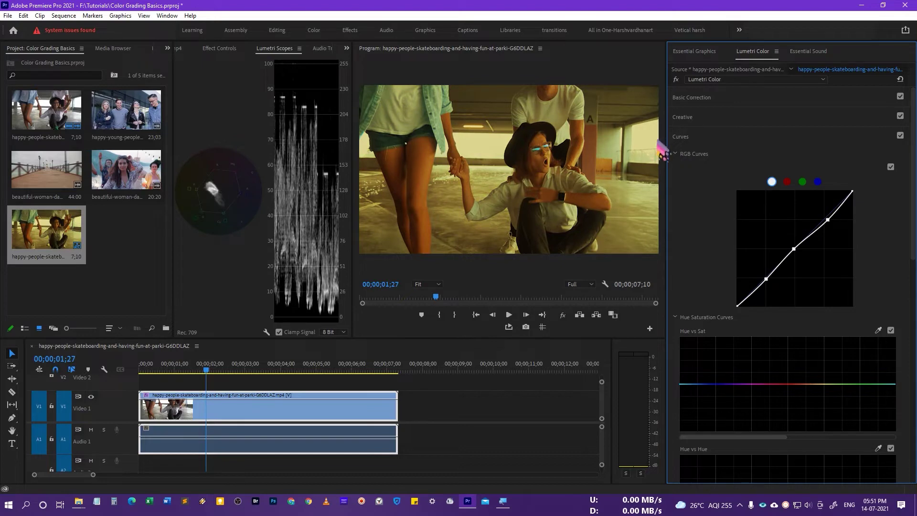
mouse_move(830, 223)
mouse_down()
mouse_move(834, 231)
mouse_move(818, 203)
mouse_move(811, 207)
mouse_move(821, 196)
mouse_move(825, 219)
mouse_up()
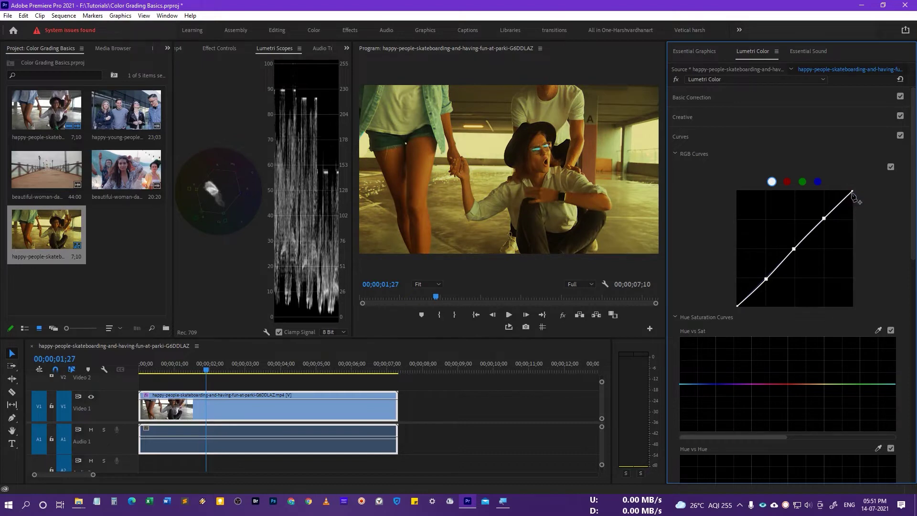
mouse_move(852, 193)
mouse_down()
mouse_move(829, 191)
mouse_move(866, 213)
mouse_move(865, 189)
mouse_up()
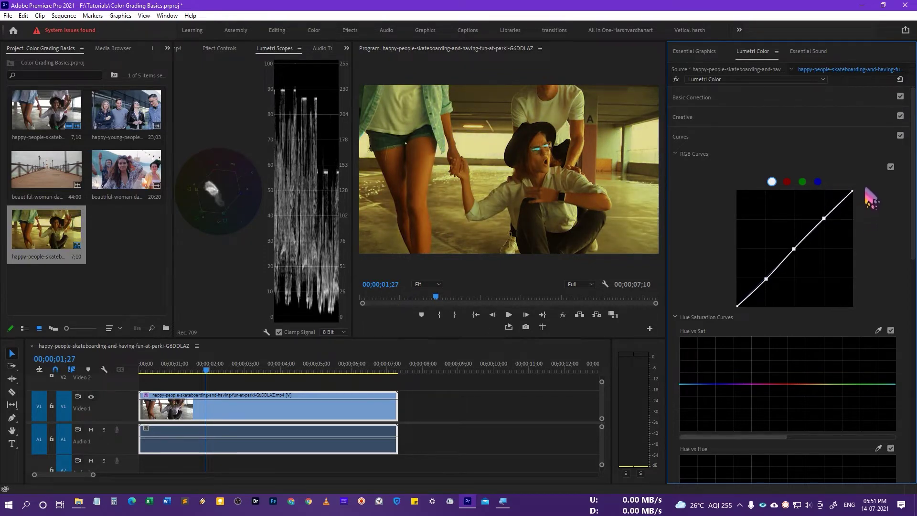
Step: Try lowering the red curve's white point and shifting it inward, and return it to the corner
click(788, 182)
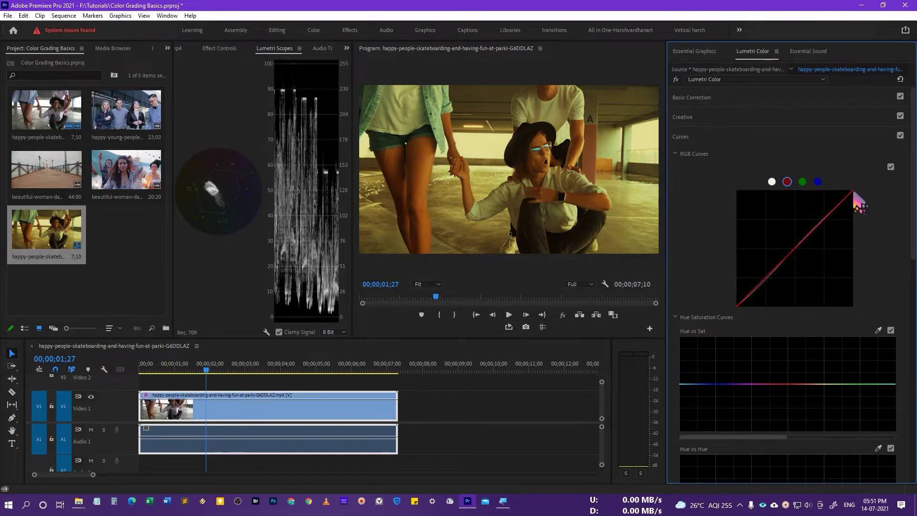
drag(854, 197, 859, 226)
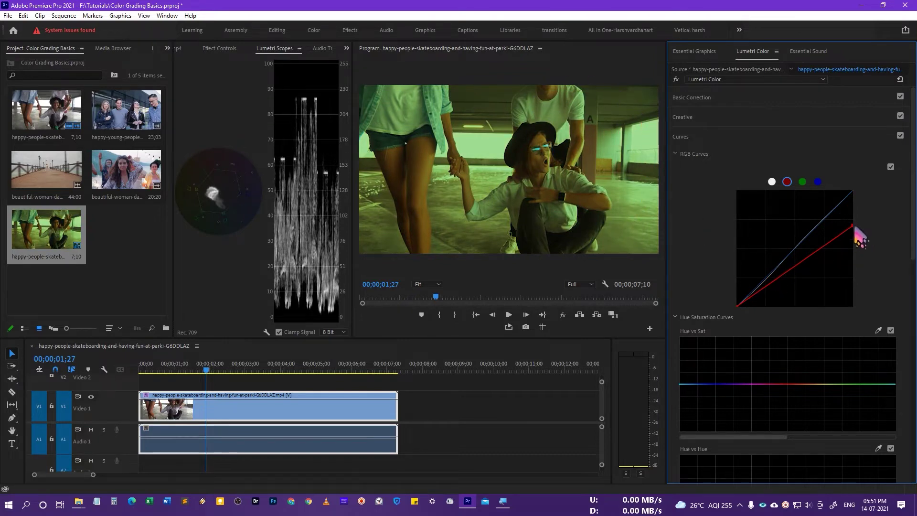
drag(854, 230, 825, 183)
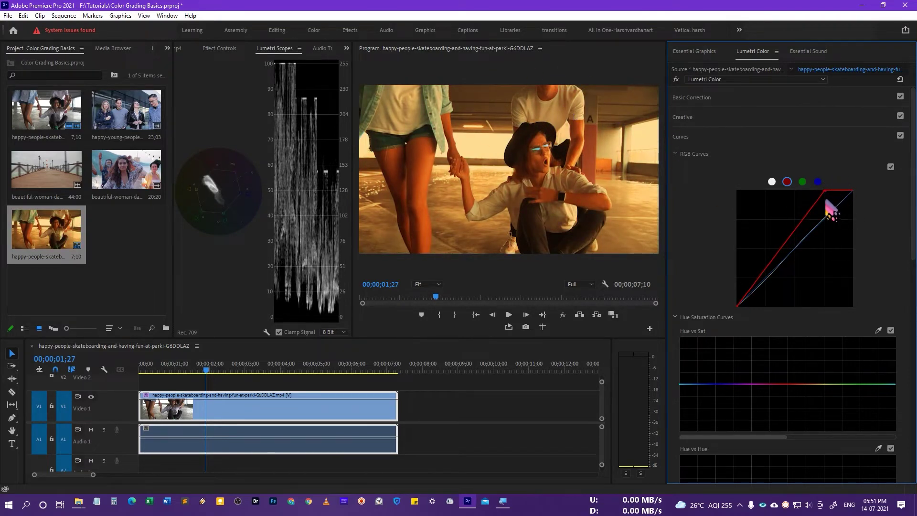
drag(827, 194, 858, 198)
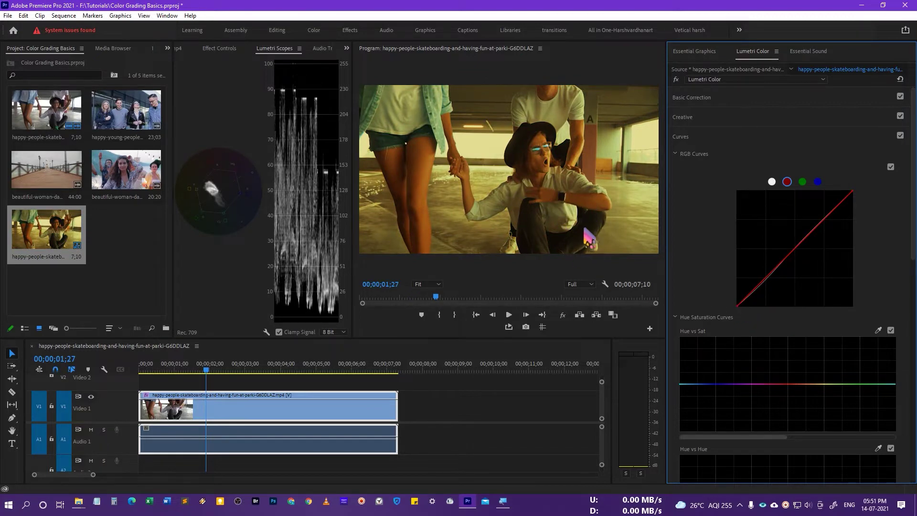
Step: Try moving the red curve's black point inward and upward, and return it to the corner
drag(739, 309, 752, 322)
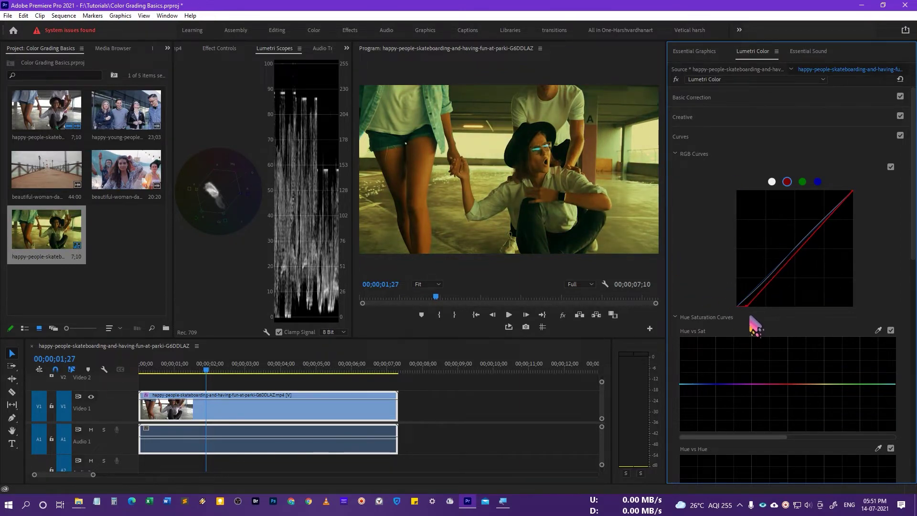
drag(745, 309, 730, 293)
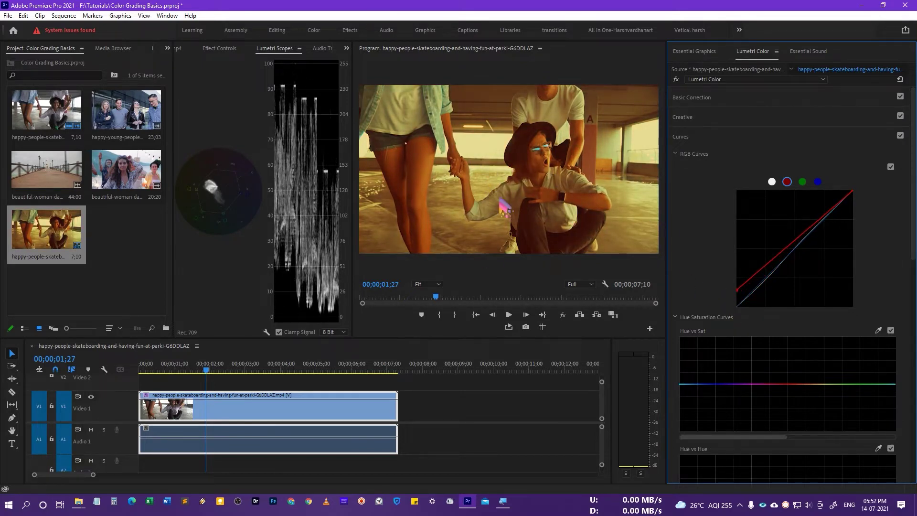
drag(739, 291, 737, 307)
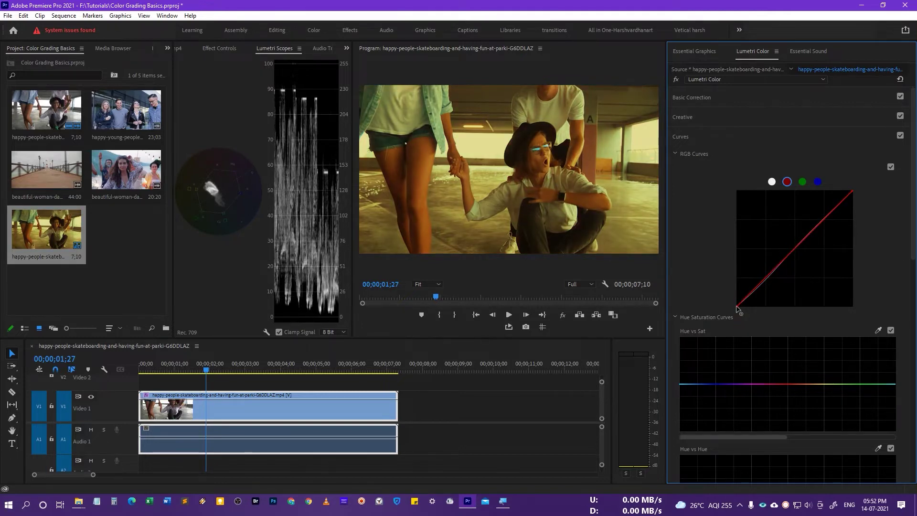
Step: Try bending the red RGB curve with several control points, and reset it to a straight line
click(765, 277)
click(786, 254)
click(827, 219)
drag(811, 232, 812, 236)
drag(811, 224, 818, 234)
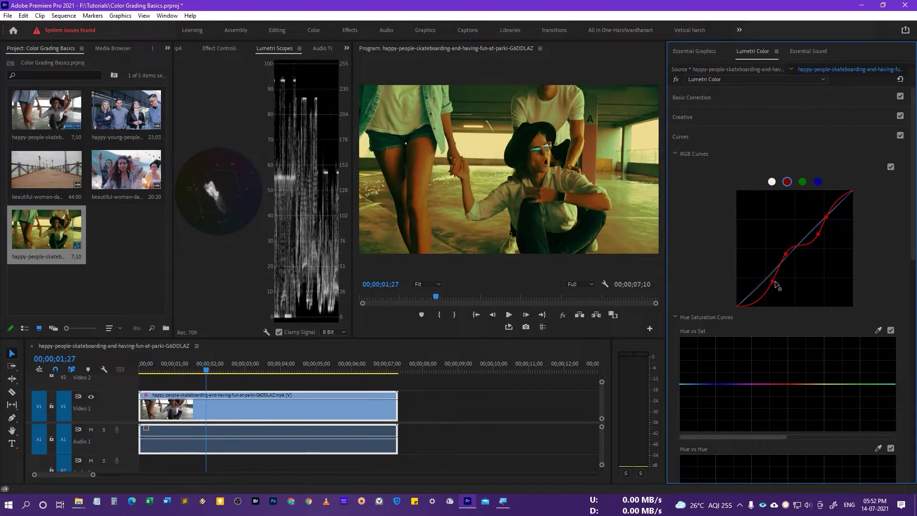
double_click(775, 263)
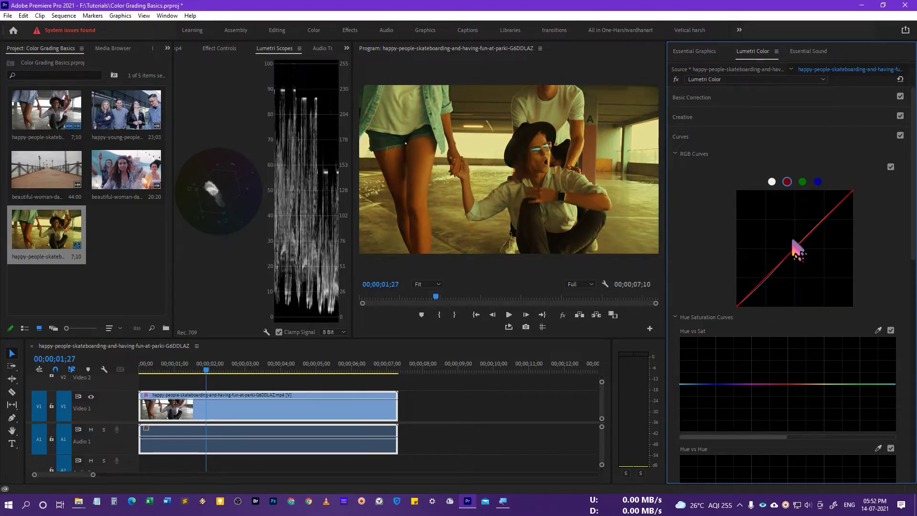
Step: View the green and blue RGB curves and the Hue Saturation Curves
click(803, 182)
click(818, 182)
scroll(913, 239, down, 3)
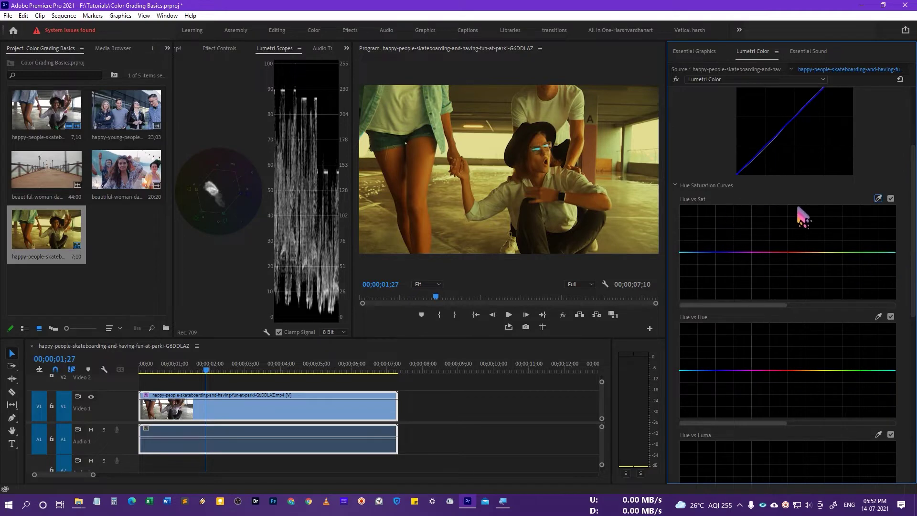
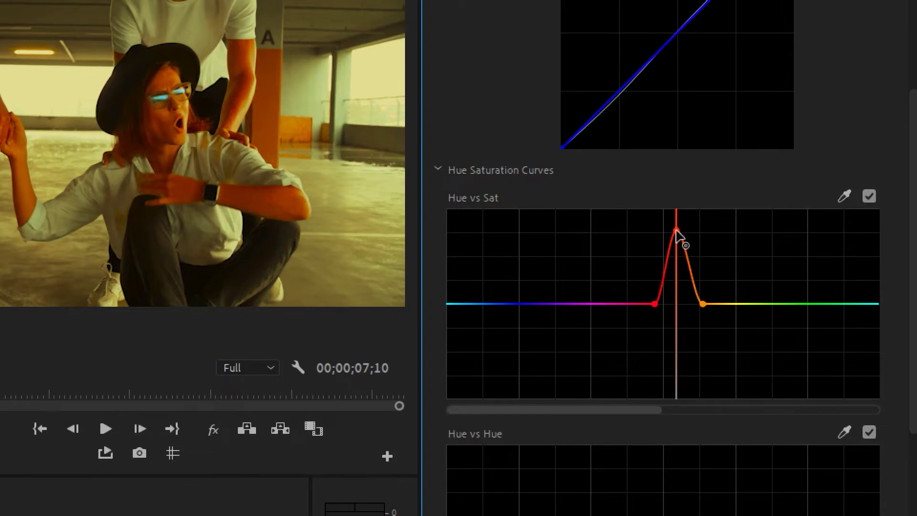
Step: Try desaturating the orange-red hue on the Hue vs Sat curve, and reset the curve
drag(677, 231, 676, 350)
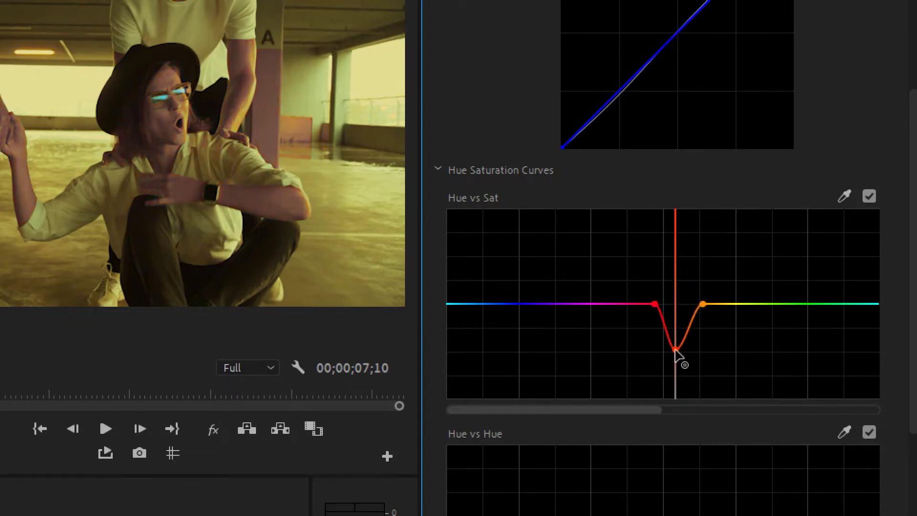
drag(676, 351, 676, 300)
double_click(677, 305)
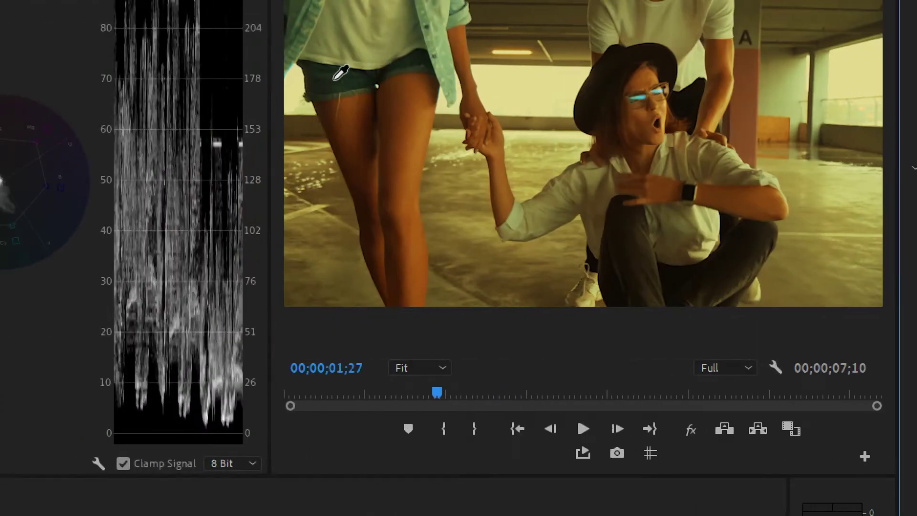
Step: Sample the denim shorts' colour for the Hue vs Sat curve and try raising and lowering the saturation of the sampled green hue
click(335, 80)
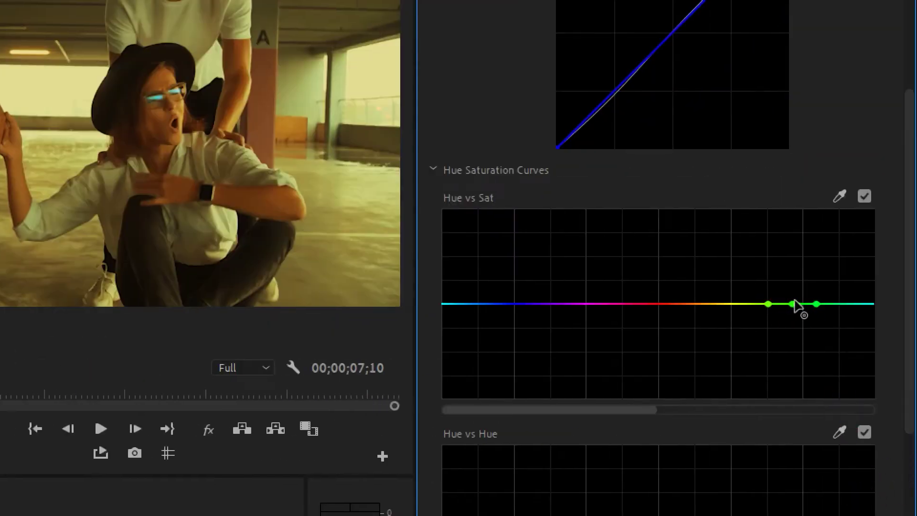
drag(792, 305, 792, 284)
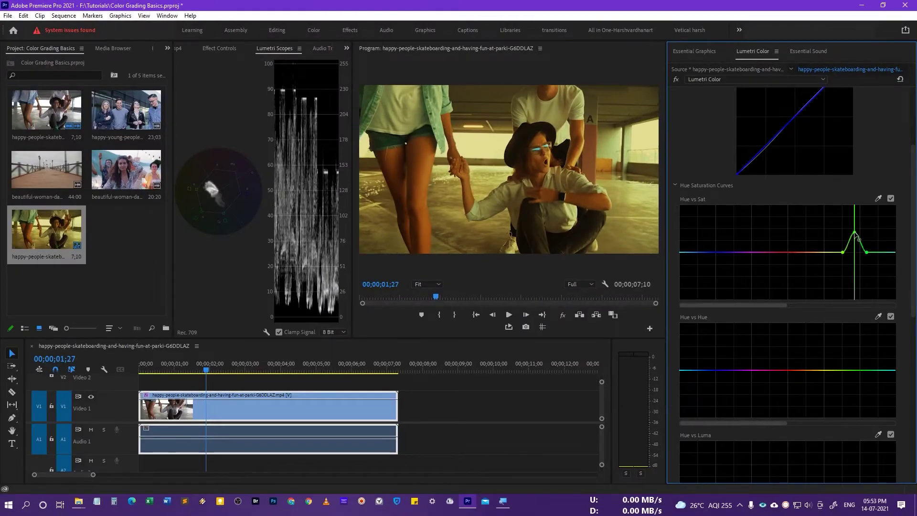
drag(855, 231, 856, 271)
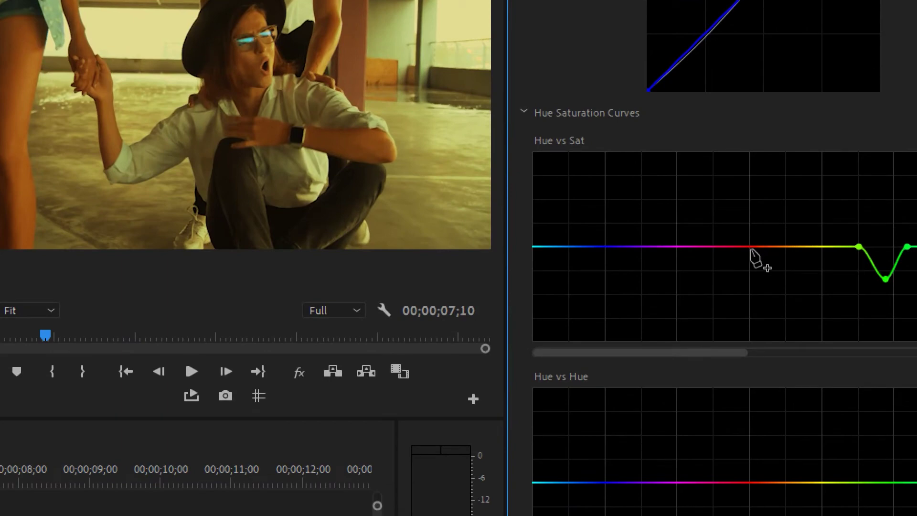
Step: Try boosting blue and reducing magenta with manually added points on the Hue vs Sat curve, and reset the curve
click(750, 247)
click(679, 248)
click(633, 247)
click(585, 248)
drag(633, 247, 631, 202)
click(730, 246)
mouse_move(679, 248)
mouse_down()
mouse_move(678, 213)
mouse_move(684, 263)
mouse_up()
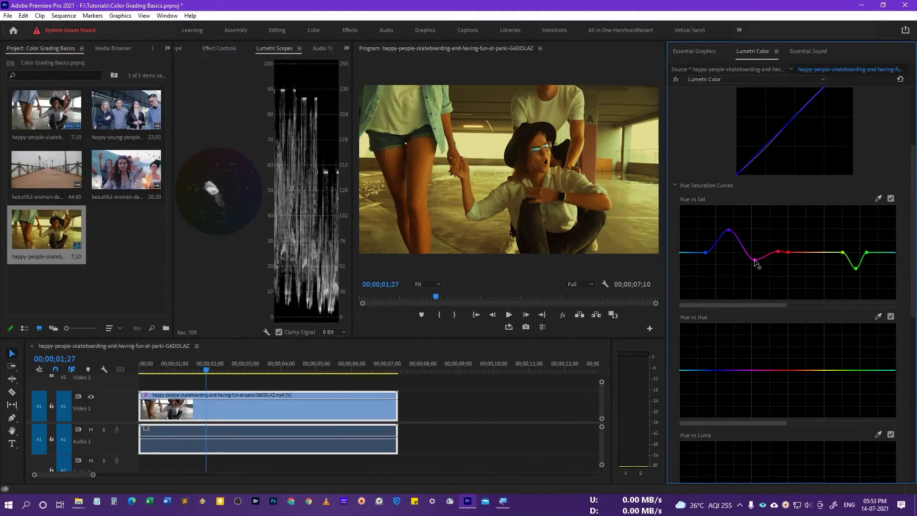
double_click(755, 262)
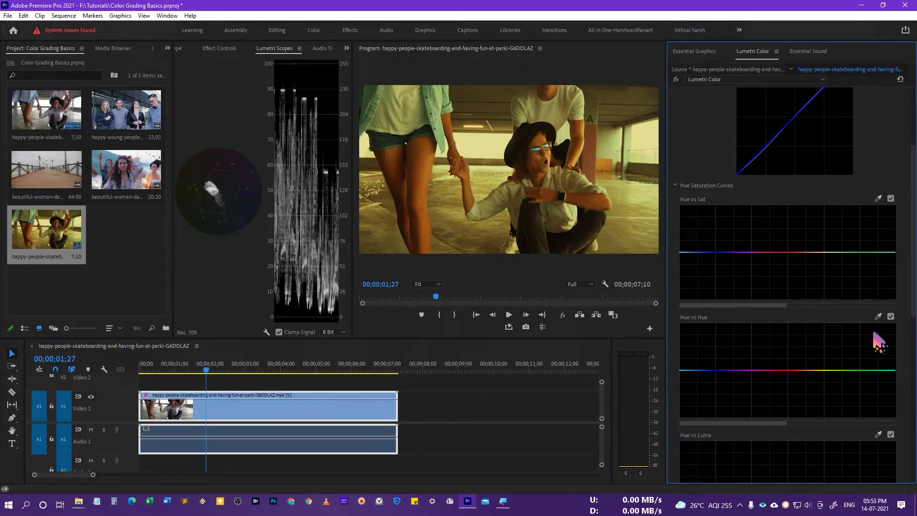
Step: Sample a yellow-green colour from the clip for the Hue vs Hue curve and try shifting the sampled hue up and down
scroll(860, 311, down, 3)
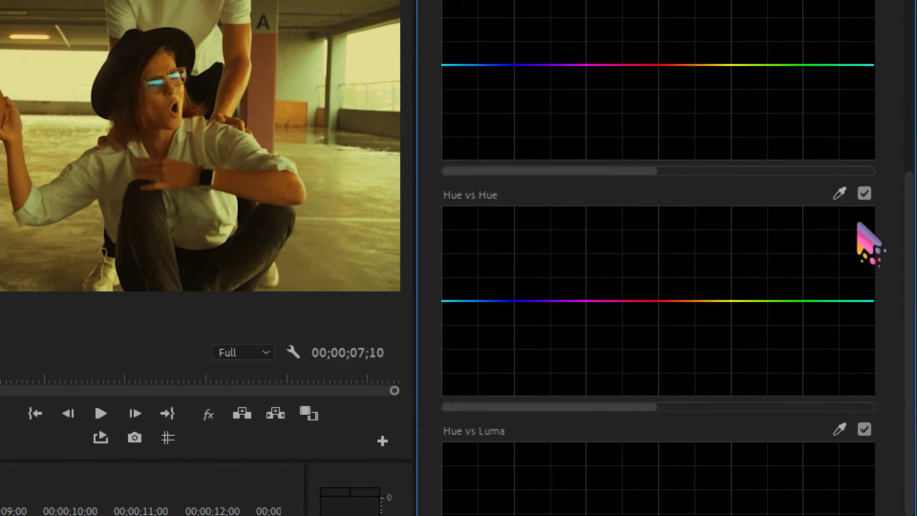
click(839, 193)
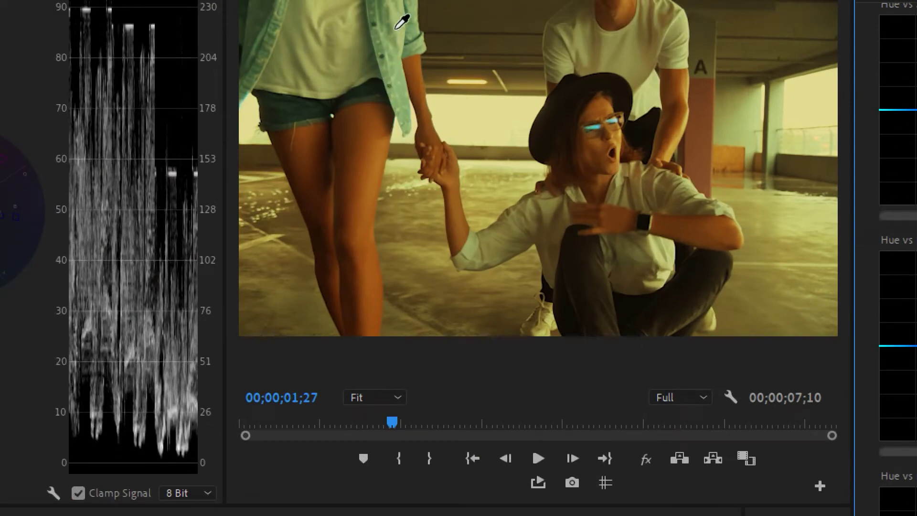
click(712, 199)
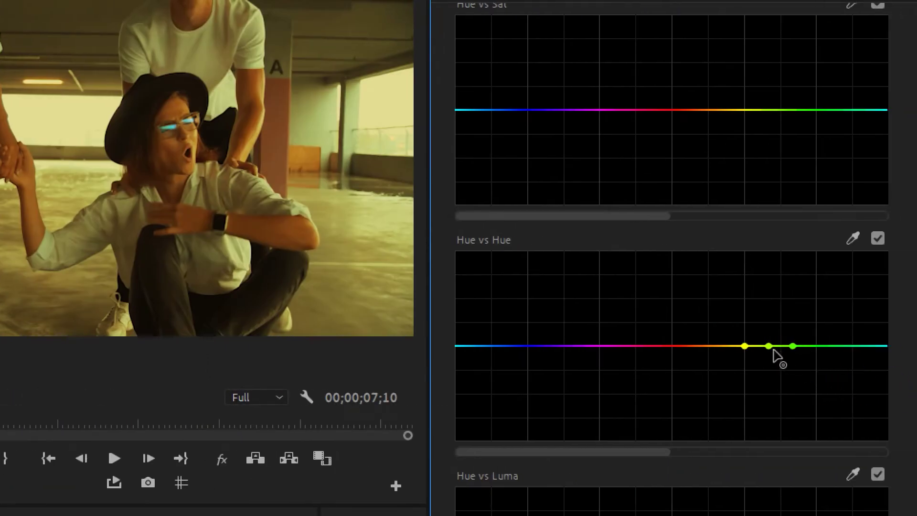
drag(769, 348, 767, 298)
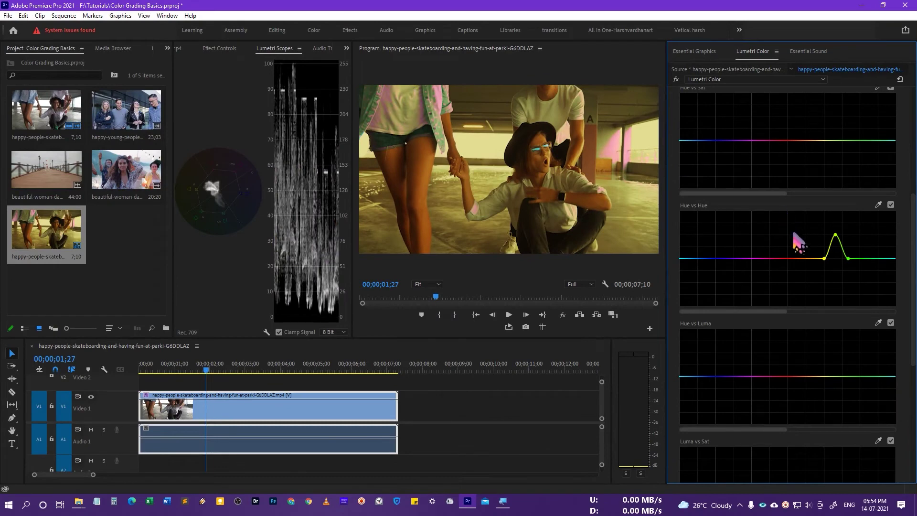
drag(838, 237, 839, 218)
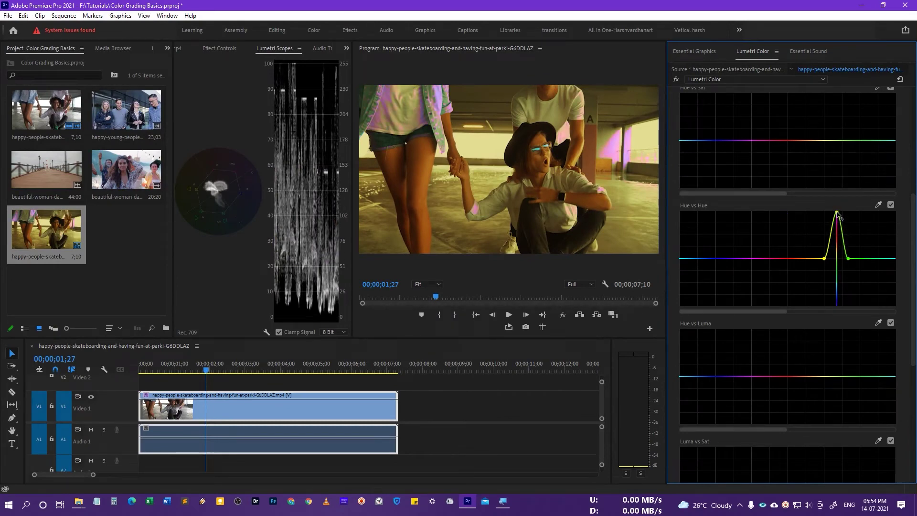
drag(837, 215, 836, 295)
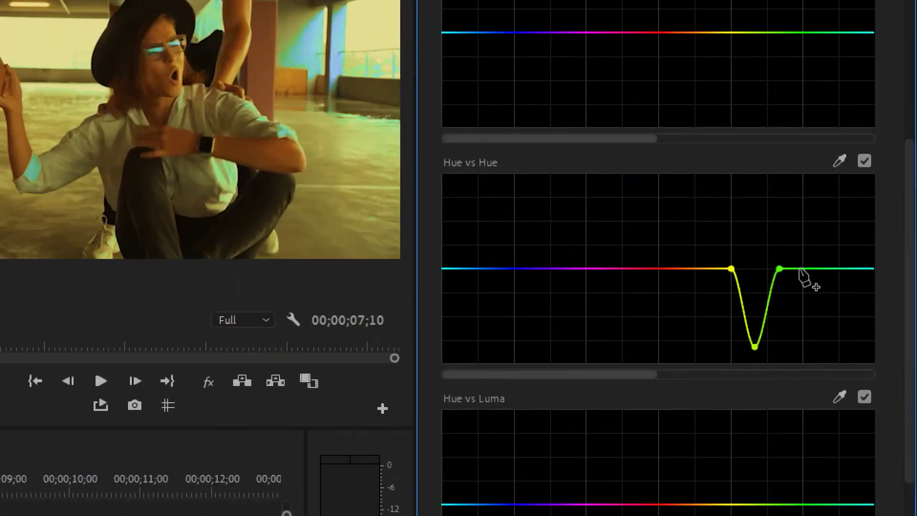
Step: Try widening the Hue vs Hue dip into the neighbouring green and orange hues with added points
click(825, 268)
drag(780, 271, 785, 342)
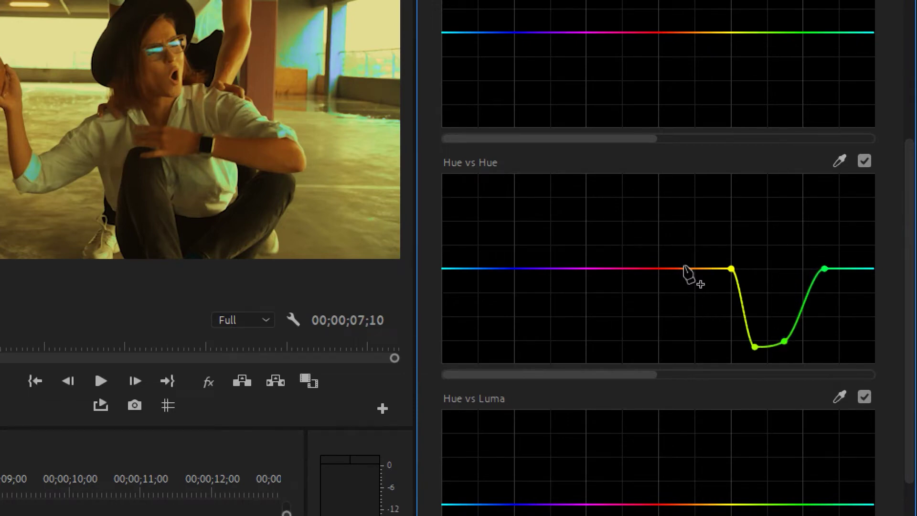
click(696, 268)
drag(732, 270, 724, 339)
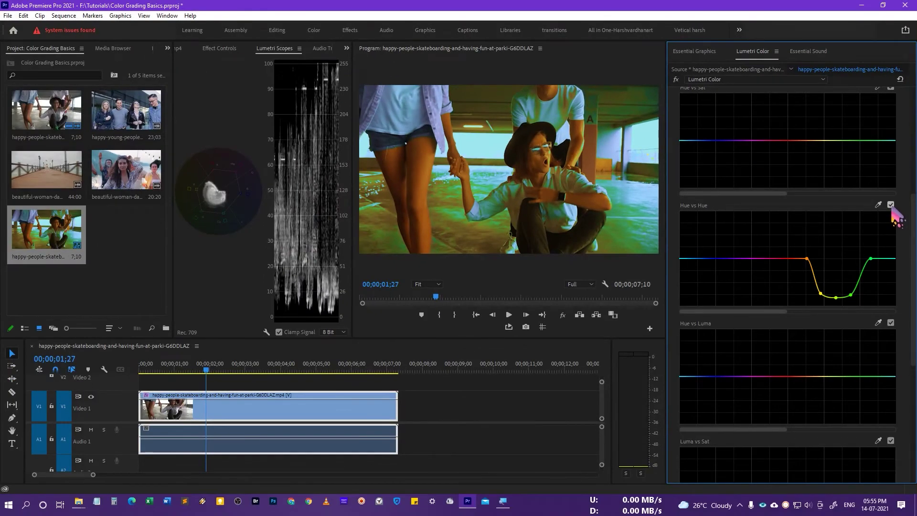
Step: Compare the clip with the Hue vs Hue curve disabled and enabled, and reset the curve
click(891, 204)
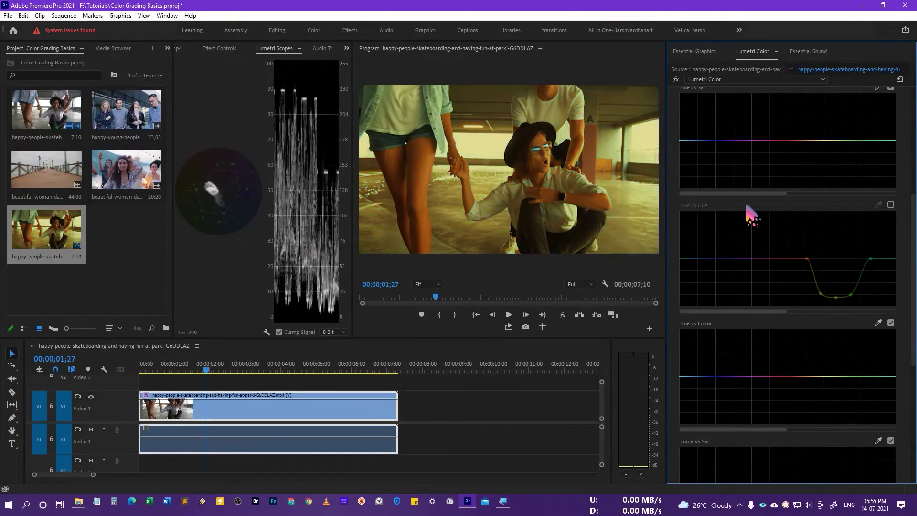
click(890, 205)
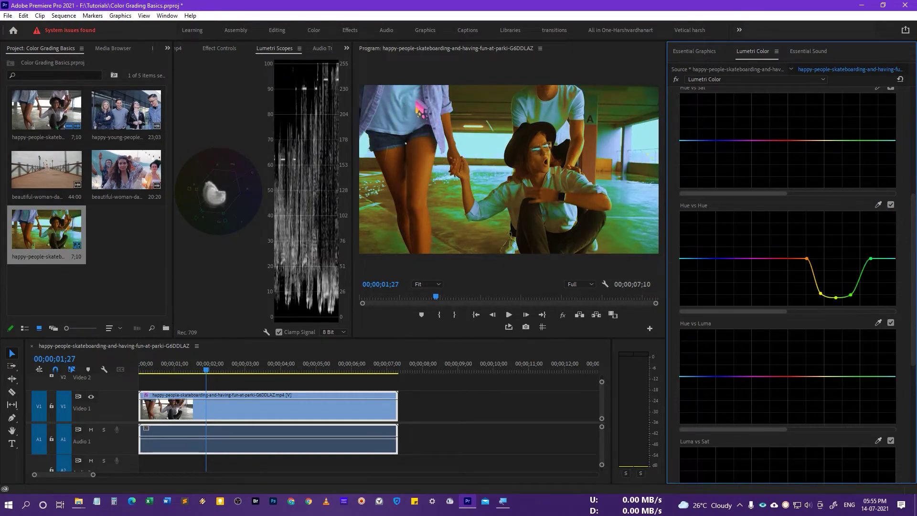
double_click(835, 300)
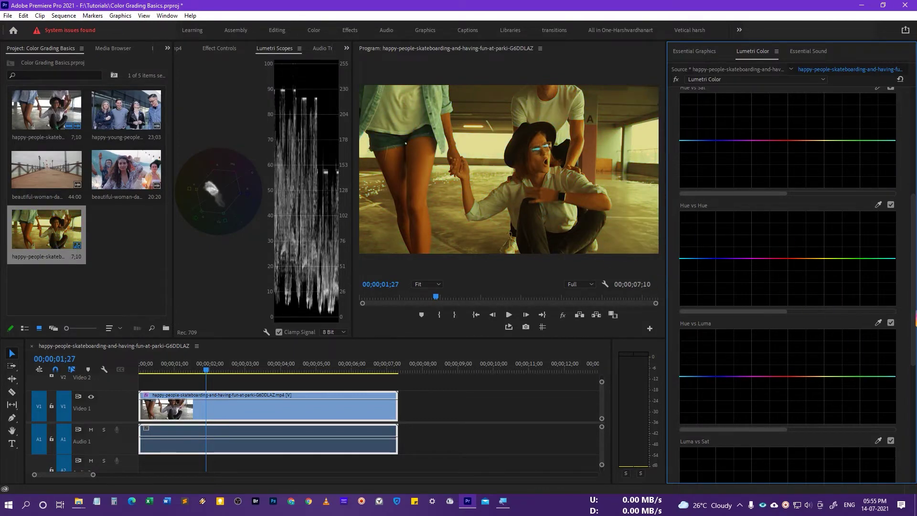
Step: Sample the denim shorts' colour for the Hue vs Luma curve and try brightening and darkening the sampled green hue
scroll(914, 252, down, 2)
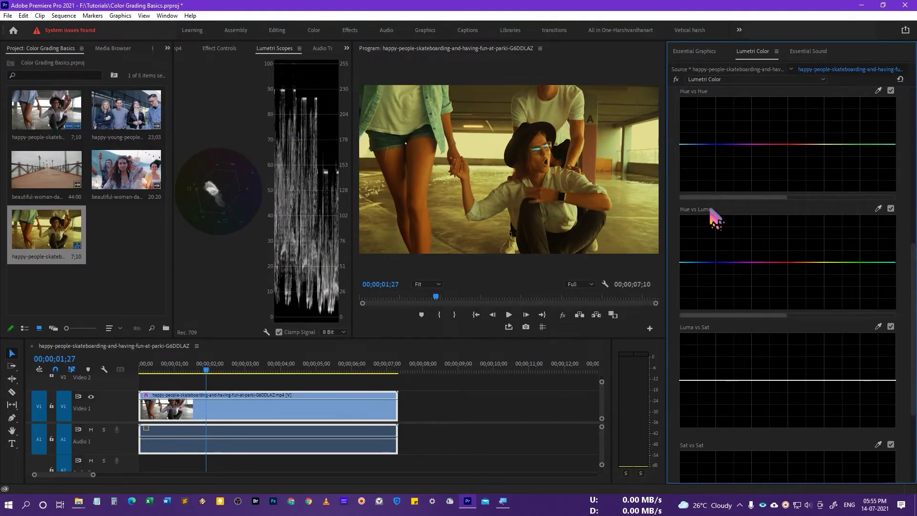
click(878, 208)
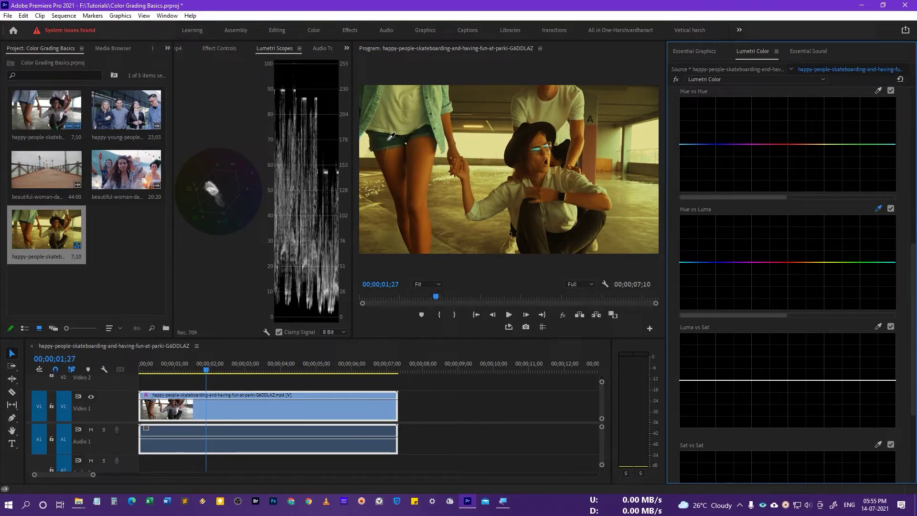
drag(857, 263, 858, 254)
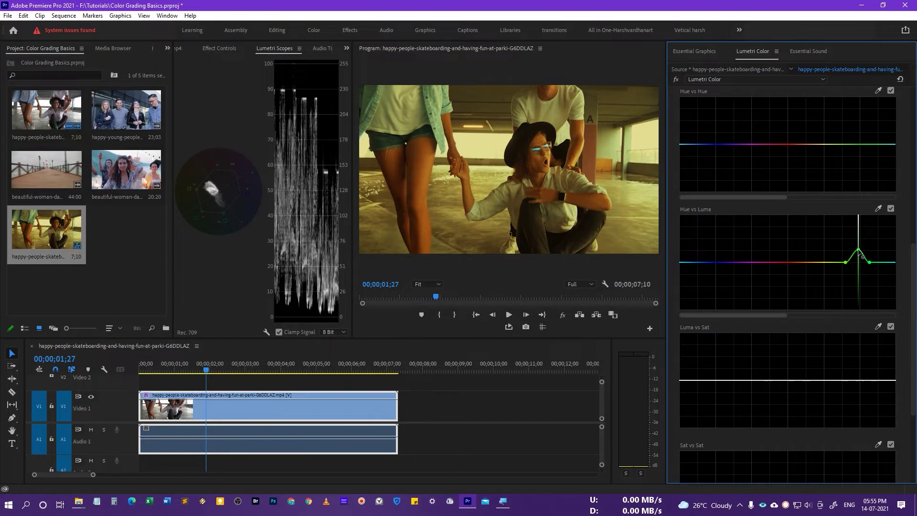
drag(858, 230, 857, 294)
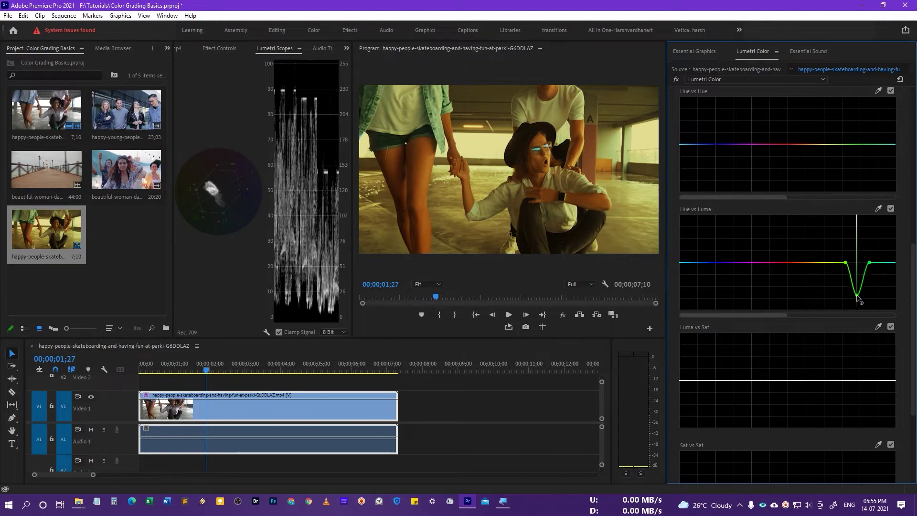
drag(857, 299, 861, 259)
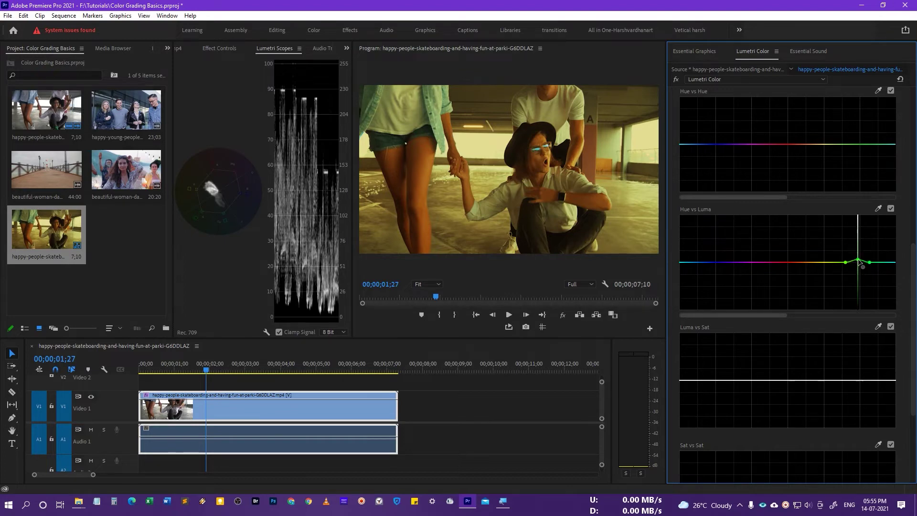
Step: Sample the seated person's skin tone for the Hue vs Luma curve, try brightening it slightly, and reset the curve
click(878, 209)
click(540, 158)
mouse_move(798, 266)
mouse_down()
mouse_move(798, 257)
mouse_move(800, 276)
mouse_move(801, 254)
mouse_up()
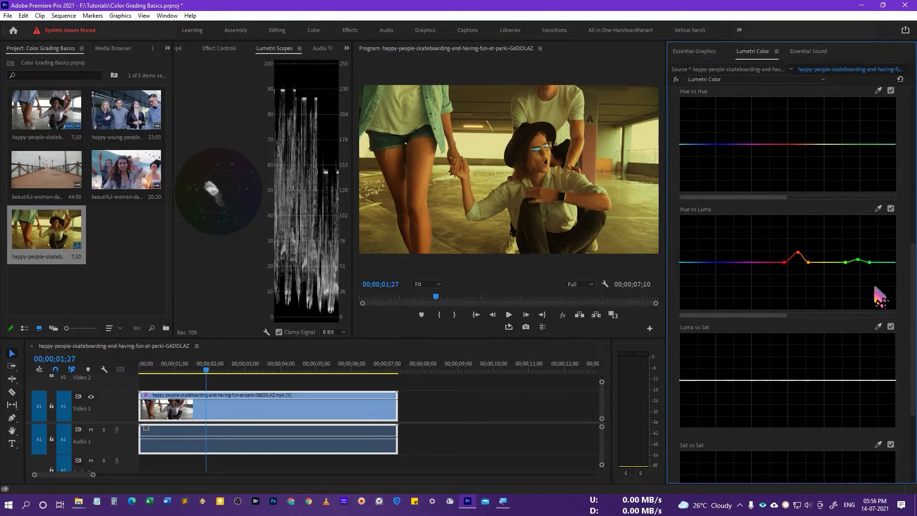
double_click(846, 263)
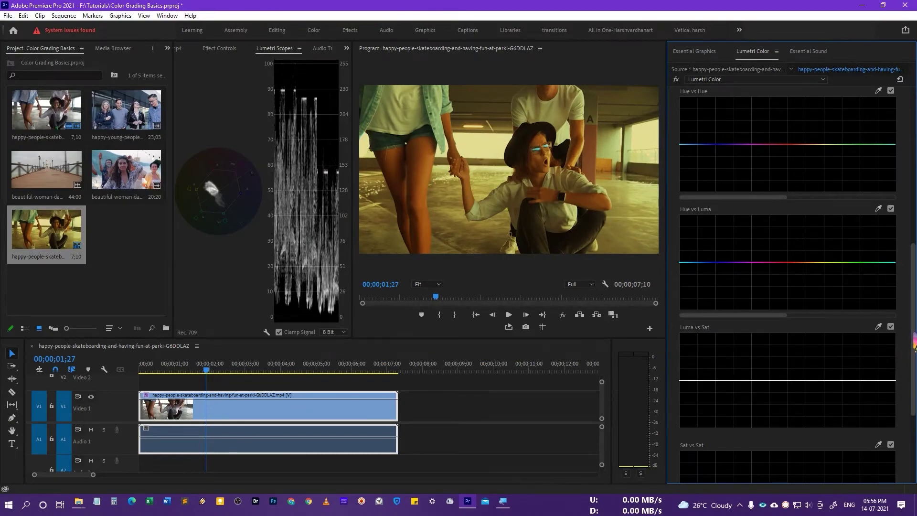
Step: Try desaturating the darkest shadows and brightest highlights by pulling both ends of the Luma vs Sat curve down
scroll(787, 287, down, 3)
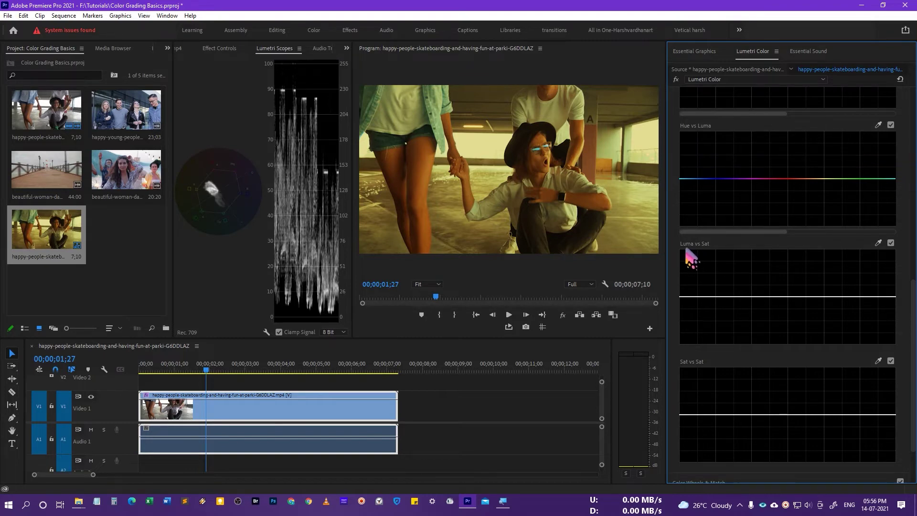
click(716, 297)
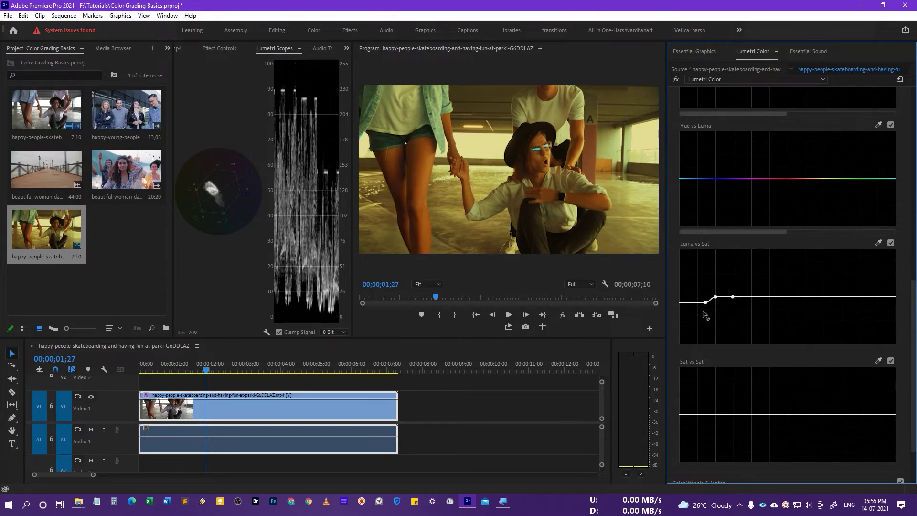
drag(704, 314, 688, 352)
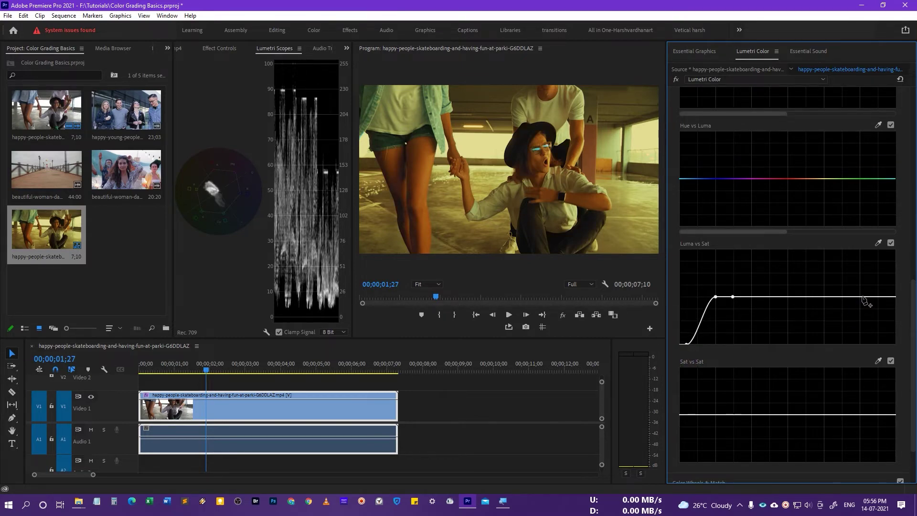
drag(894, 338, 898, 363)
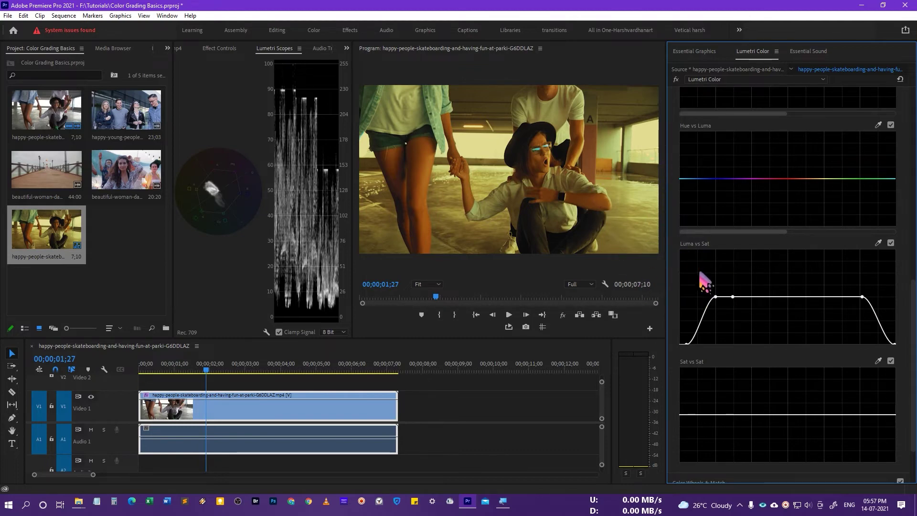
Step: Compare the clip with the Luma vs Sat curve disabled and enabled
click(891, 243)
click(891, 243)
click(891, 243)
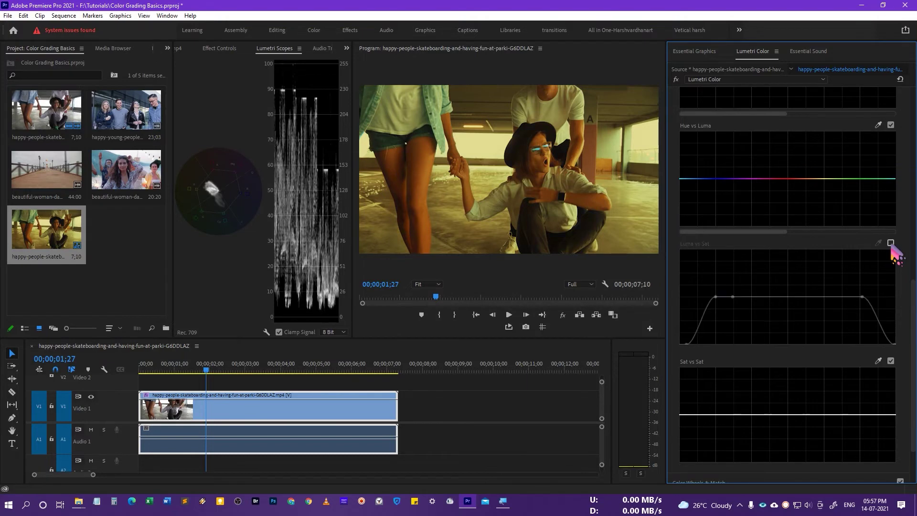
click(891, 243)
Step: Try smoothing the Luma vs Sat falloff by lowering the shadow shoulder point slightly and moving the highlight shoulder point towards the midtones
mouse_move(716, 298)
mouse_down()
mouse_move(724, 326)
mouse_move(712, 292)
mouse_move(717, 311)
mouse_move(715, 301)
mouse_up()
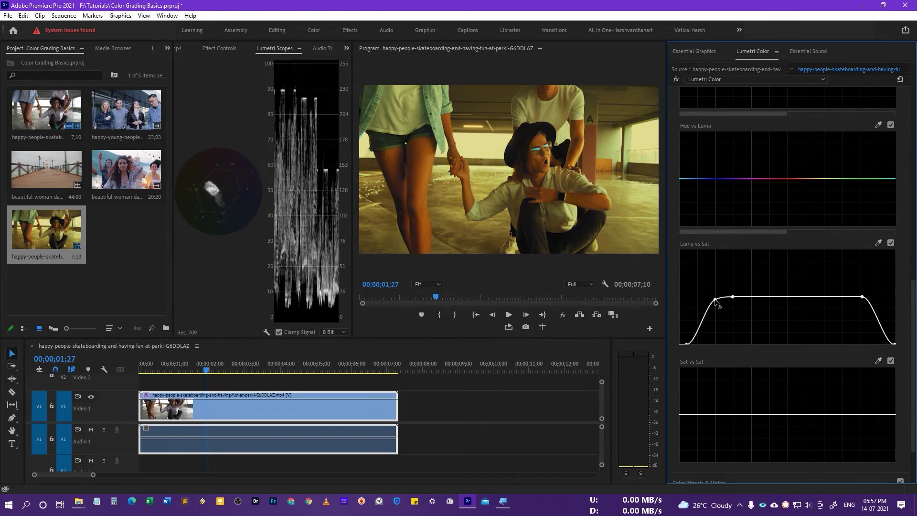
scroll(901, 313, down, 2)
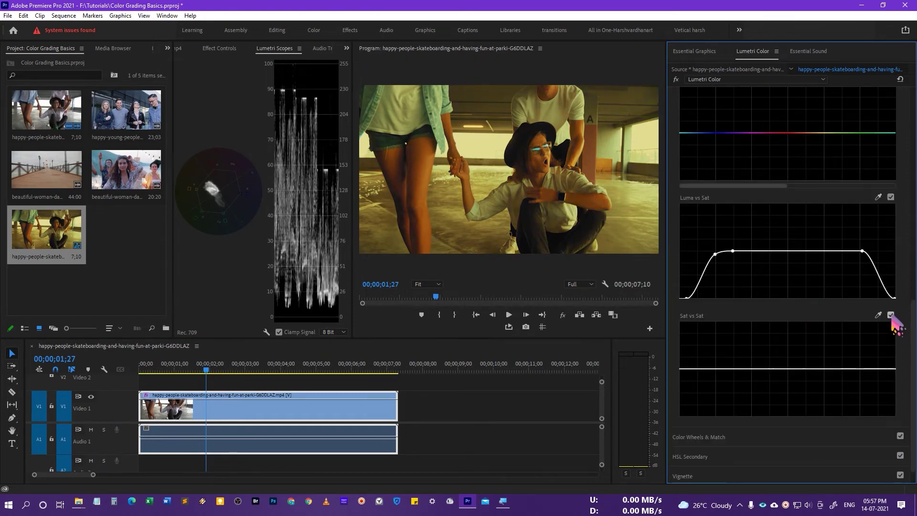
drag(862, 251, 854, 251)
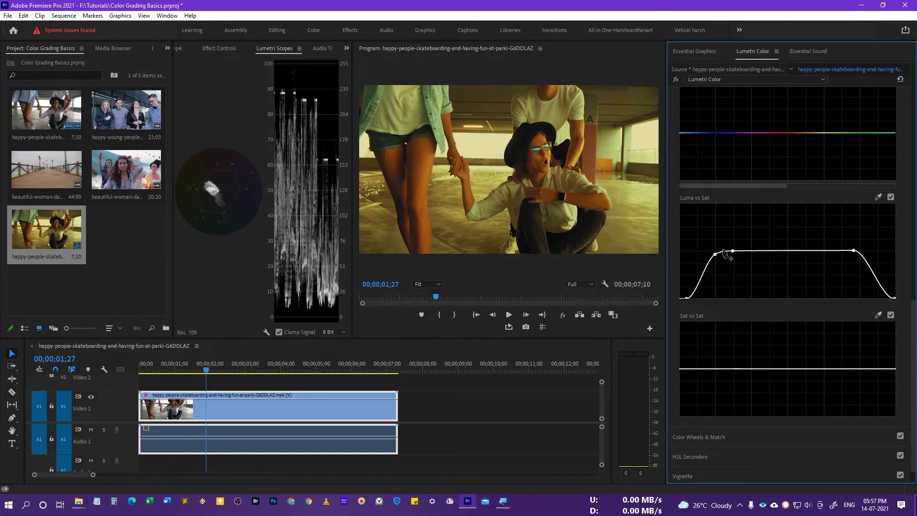
Step: Compare the clip with the adjusted Luma vs Sat curve disabled and enabled, and reset the curve
click(891, 197)
click(891, 197)
click(891, 196)
click(891, 197)
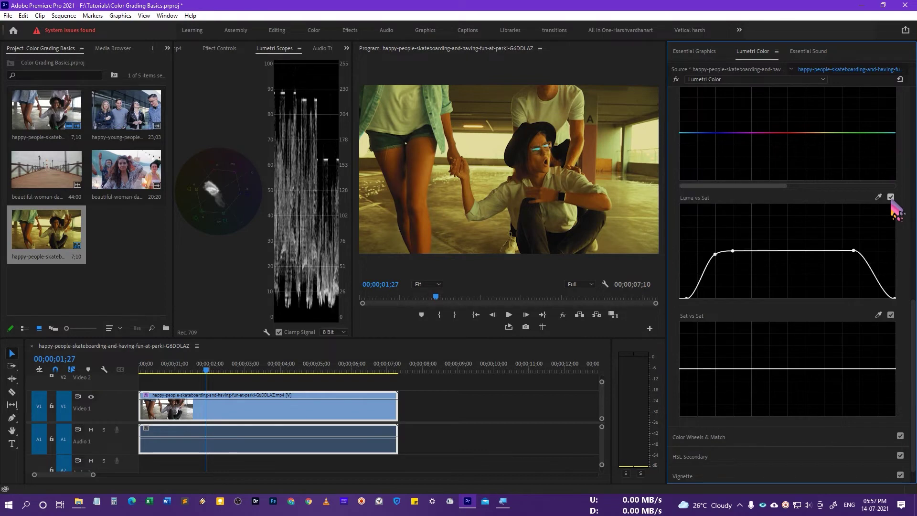
double_click(855, 253)
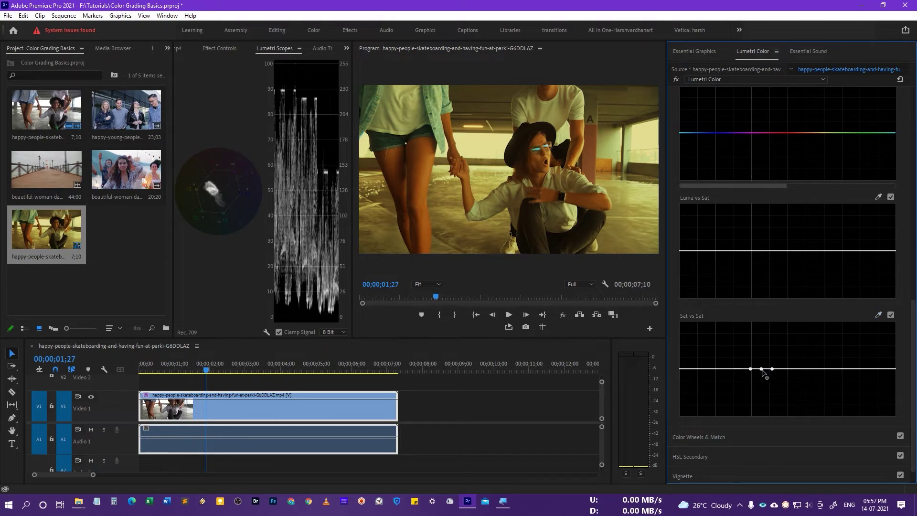
Step: Try lowering the saturation of the less saturated areas with points on the Sat vs Sat curve, and reset the curve
mouse_move(761, 361)
mouse_down()
mouse_move(761, 350)
mouse_move(761, 371)
mouse_move(762, 340)
mouse_move(762, 385)
mouse_move(762, 356)
mouse_move(763, 373)
mouse_up()
drag(748, 357, 753, 401)
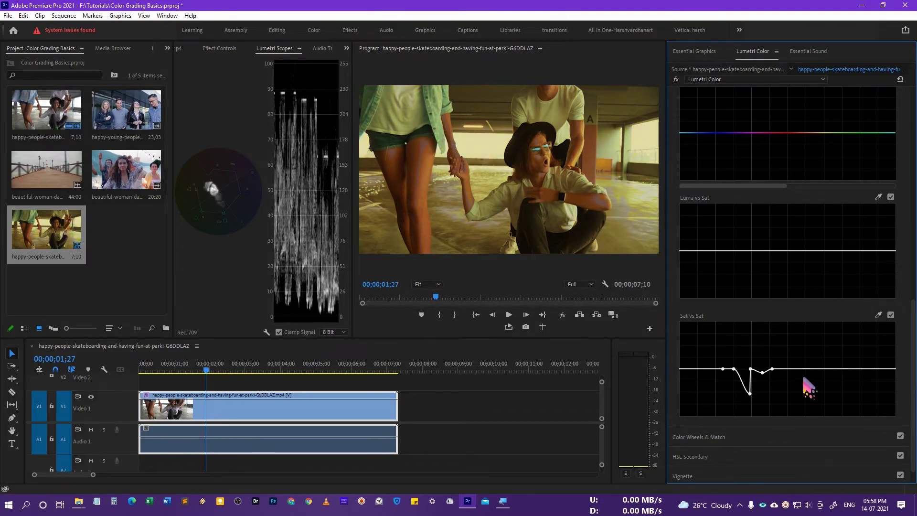
double_click(753, 373)
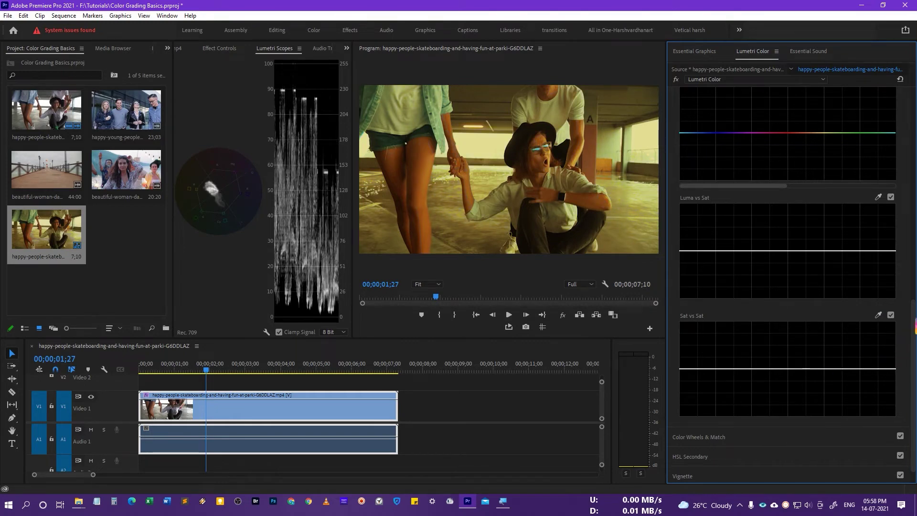
Step: Review the Hue Saturation Curves and RGB Curves, collapse the Curves section, and expand Color Wheels & Match
scroll(913, 329, up, 5)
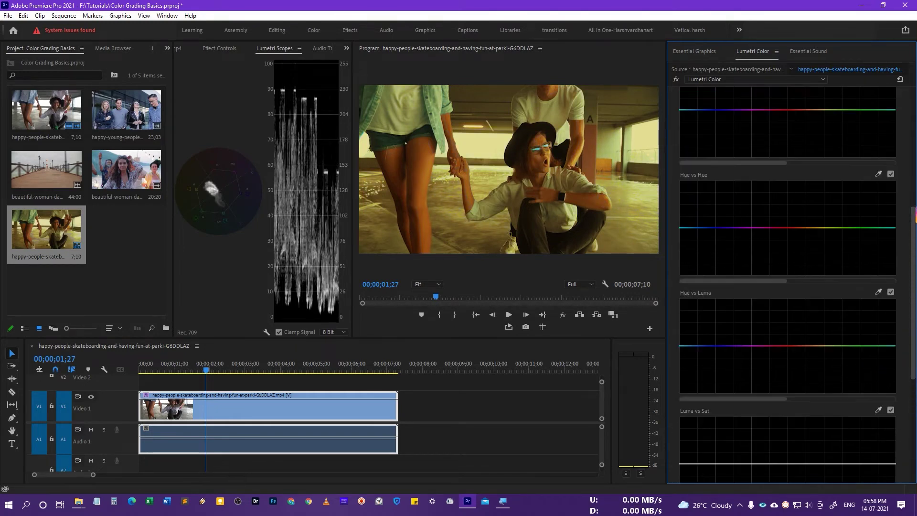
scroll(799, 281, up, 1)
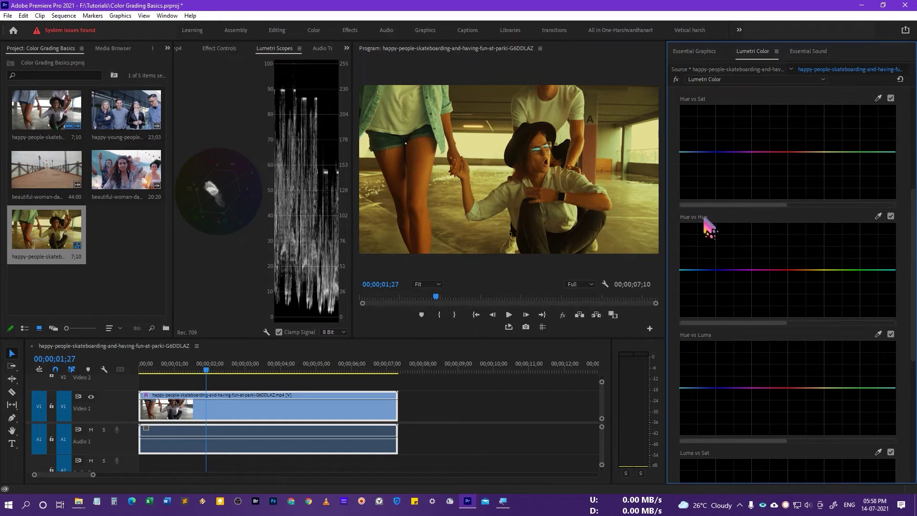
drag(916, 354, 916, 463)
drag(915, 225, 916, 160)
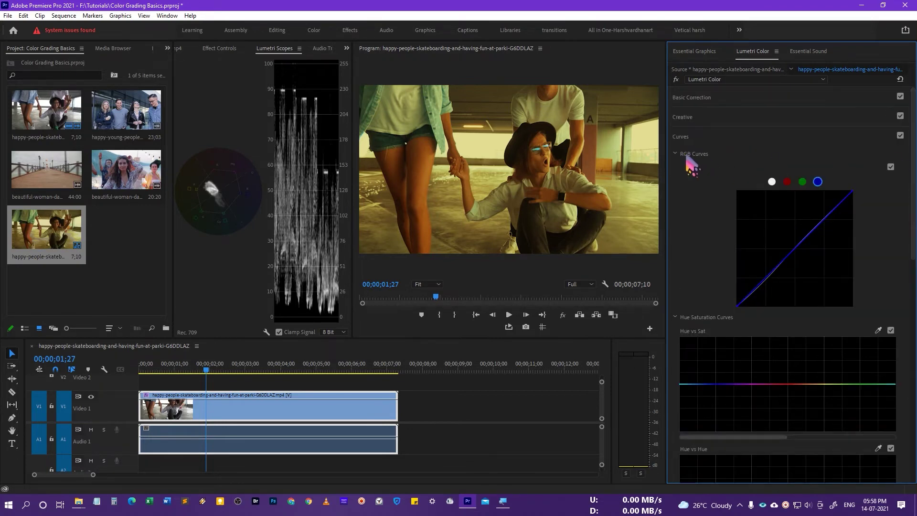
click(708, 137)
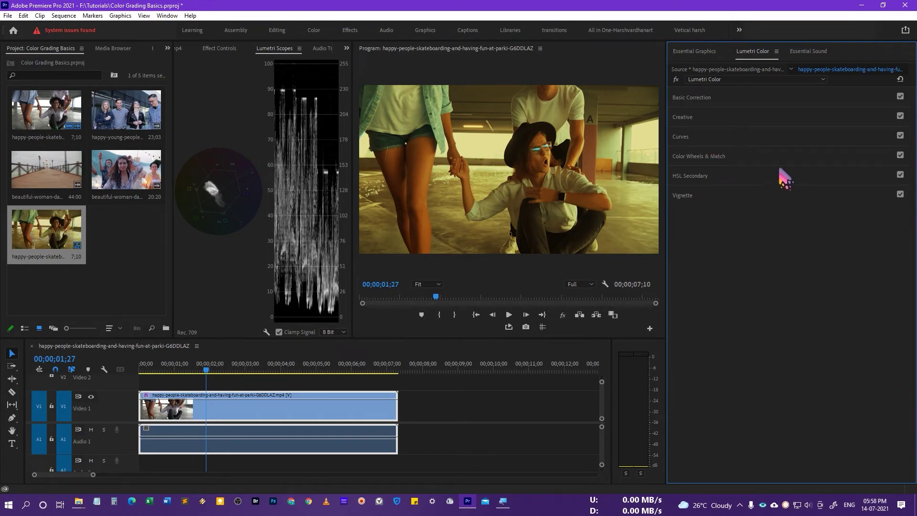
click(721, 159)
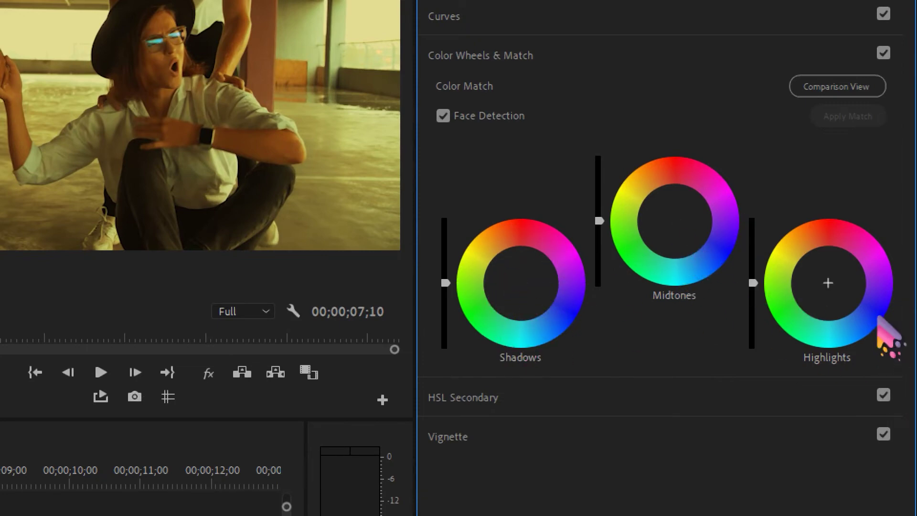
Step: Try a yellow tint on the shadows with the Shadows colour wheel, and settle on a cyan-teal tint
drag(521, 283, 522, 283)
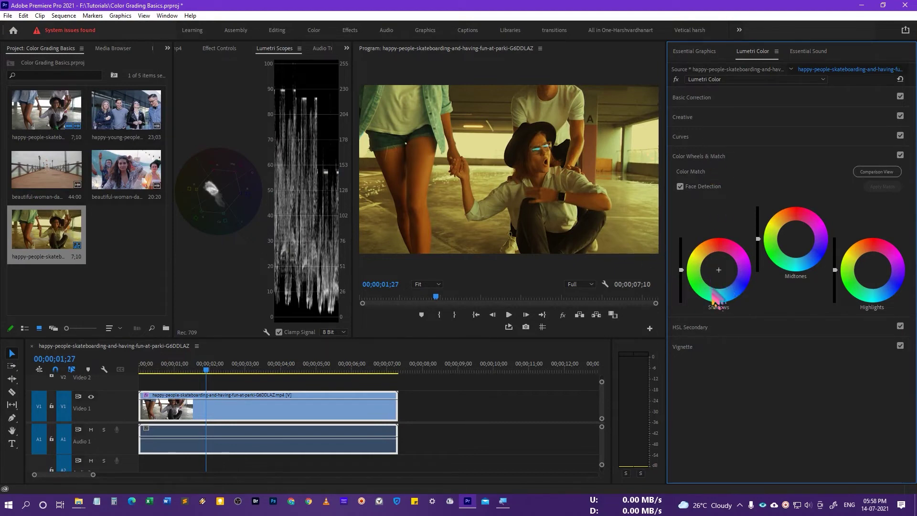
drag(699, 264, 698, 261)
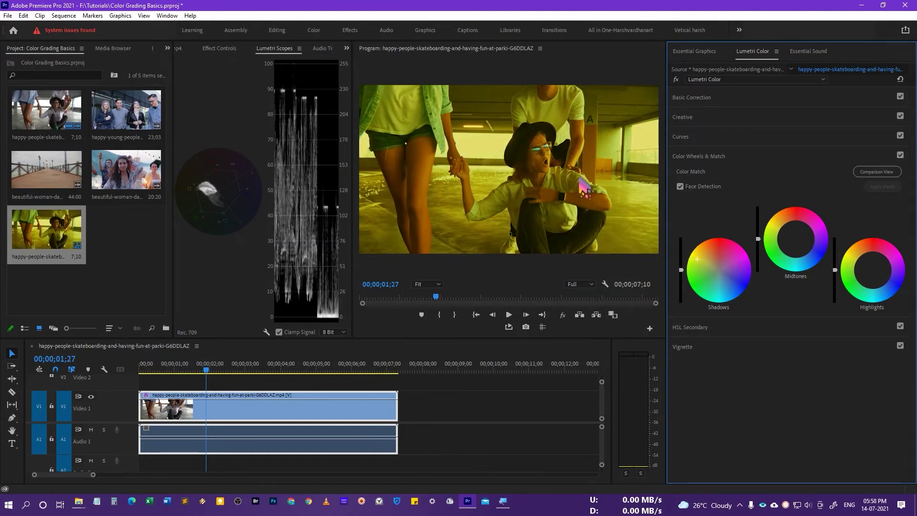
drag(716, 260, 718, 288)
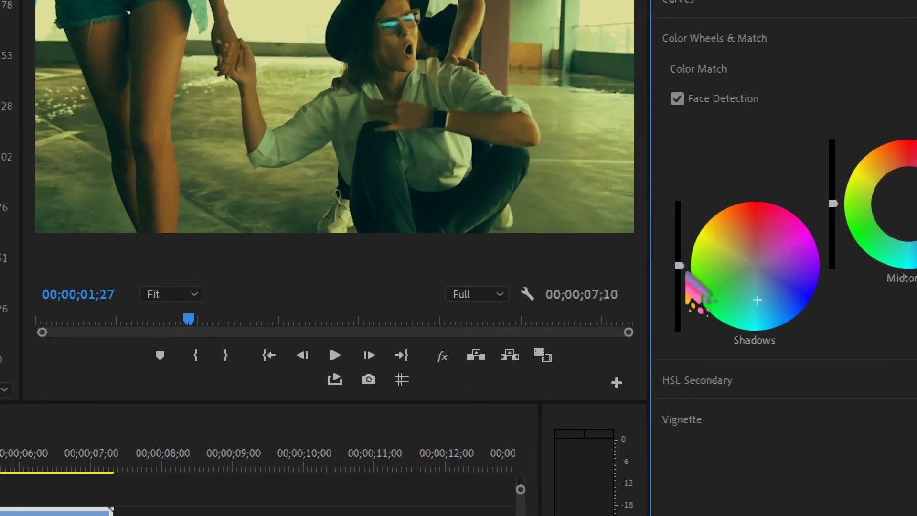
Step: Try darkening and lifting the shadows with the Shadows brightness slider, and return it to about the neutral level
drag(679, 254, 679, 278)
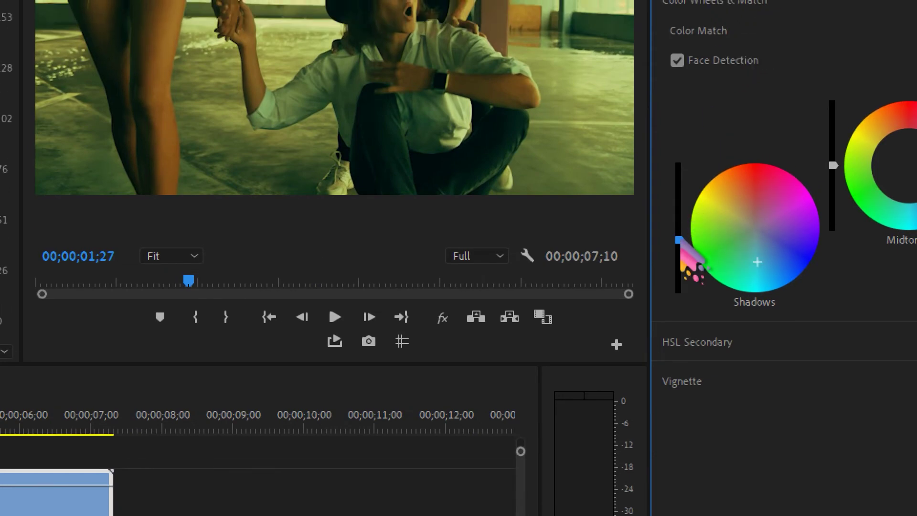
drag(680, 209, 679, 212)
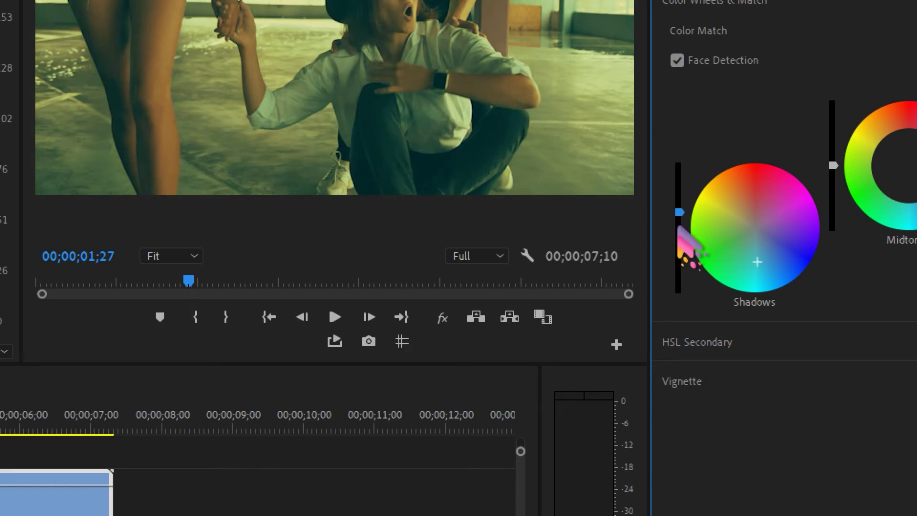
drag(680, 212, 679, 241)
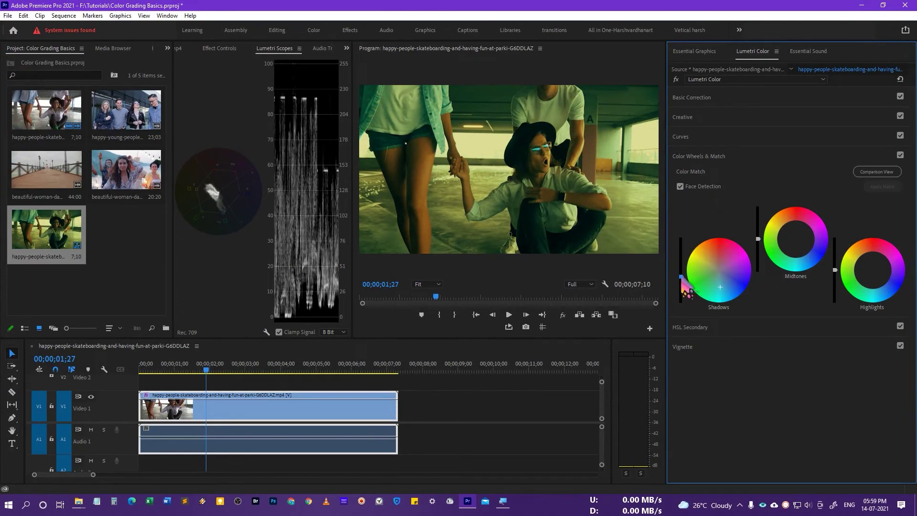
drag(682, 275, 681, 269)
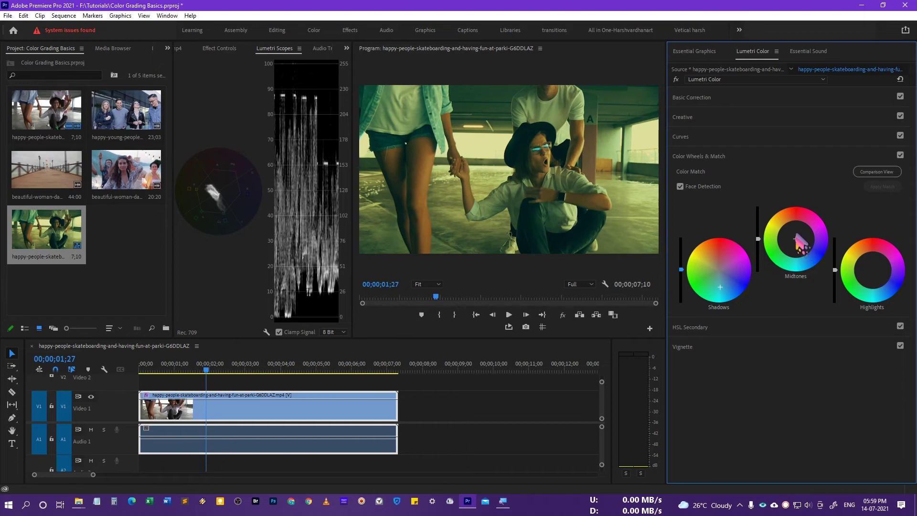
Step: Try yellow and red midtone tints, settle on a slight teal tint, and lower the Midtones brightness slightly
click(782, 226)
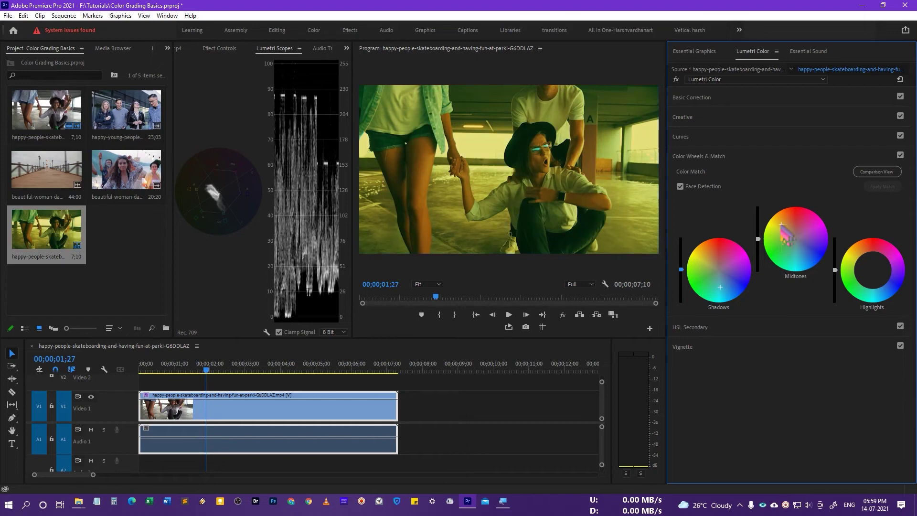
click(812, 240)
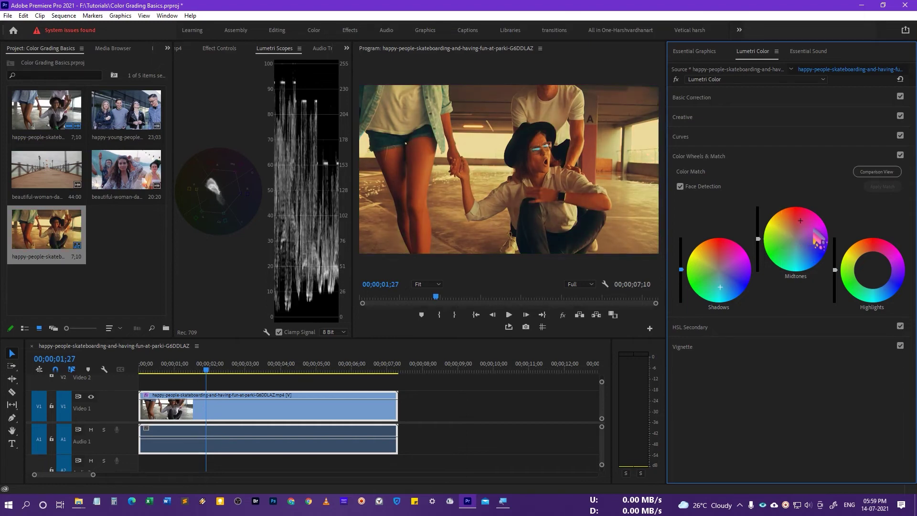
drag(803, 259, 758, 241)
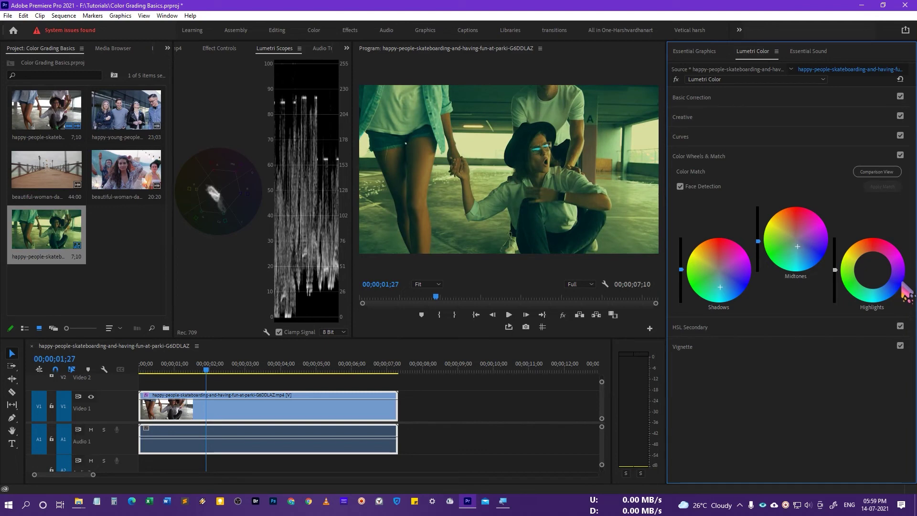
Step: Tint the highlights blue with the Highlights colour wheel, and try the Highlights brightness slider
drag(867, 281, 887, 287)
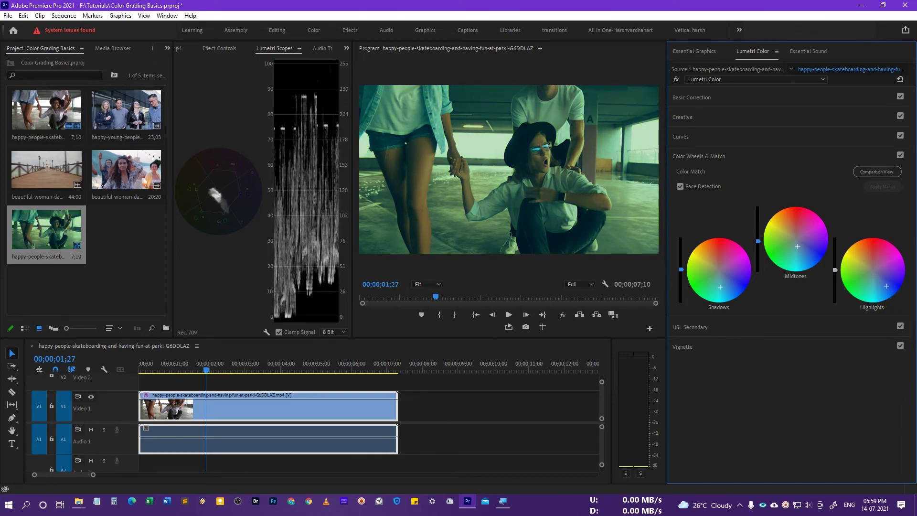
mouse_move(835, 262)
mouse_down()
mouse_move(835, 280)
mouse_move(835, 269)
mouse_up()
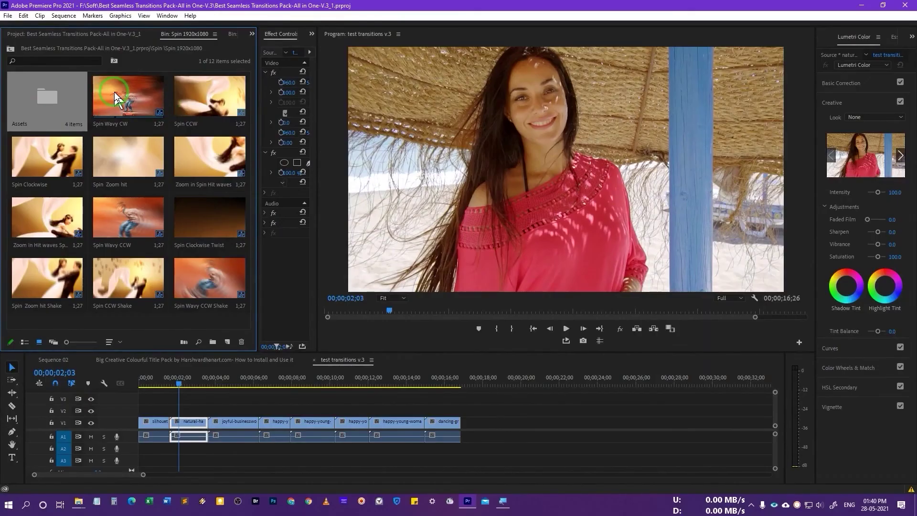
Step: Place the Spin Wavy CW transition above the cut between the first two clips, and play across it
mouse_move(114, 98)
mouse_down()
mouse_move(122, 92)
mouse_move(221, 348)
mouse_move(169, 416)
mouse_up()
click(147, 381)
key(space)
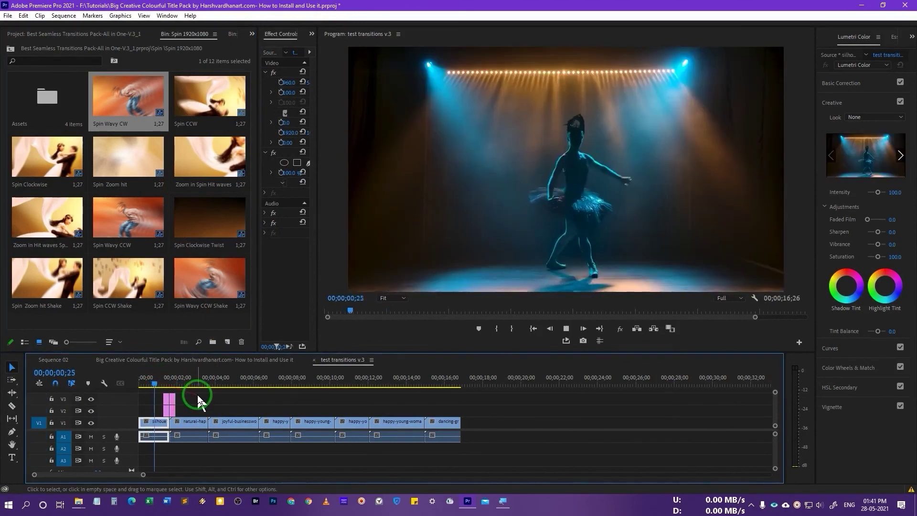
key(space)
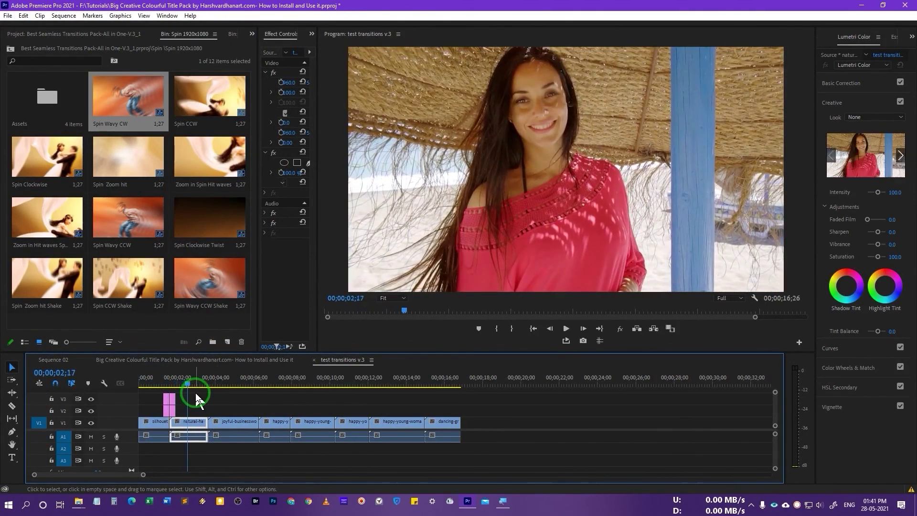
Step: Preview the 07-Zoom Twist More transition over the first cut, and pick the 06-Zoom out Twist transition in the bin
mouse_move(190, 277)
mouse_down()
mouse_move(157, 330)
mouse_move(164, 408)
mouse_up()
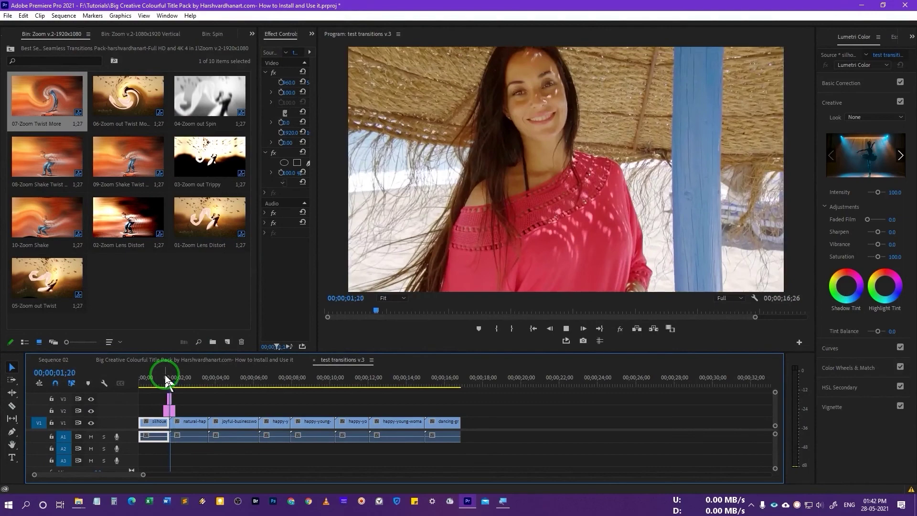
click(163, 376)
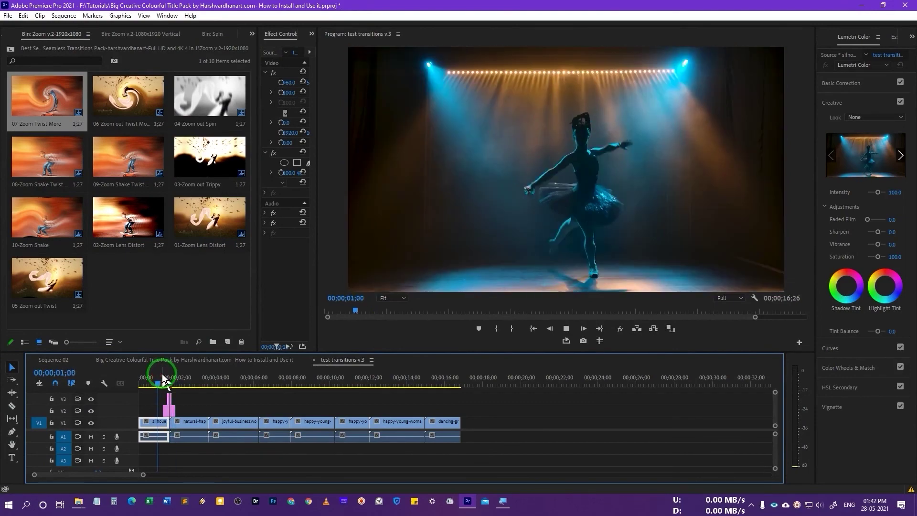
key(space)
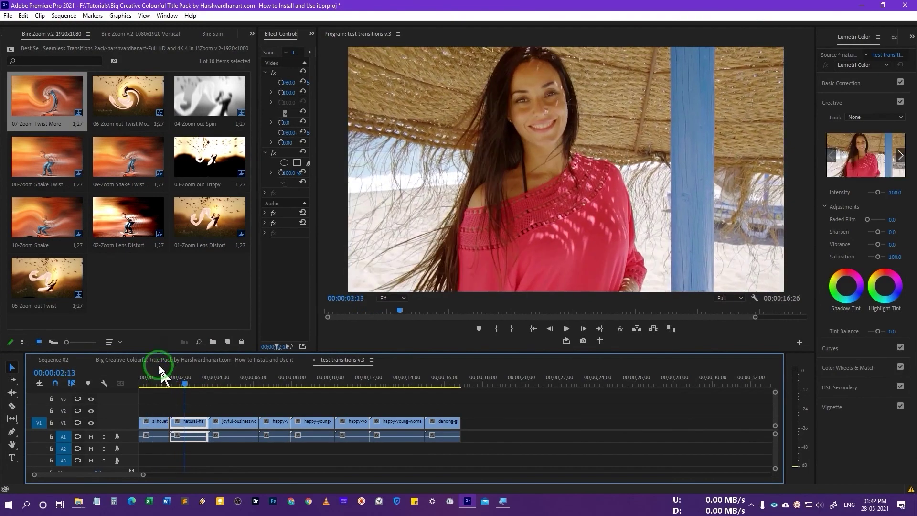
click(129, 101)
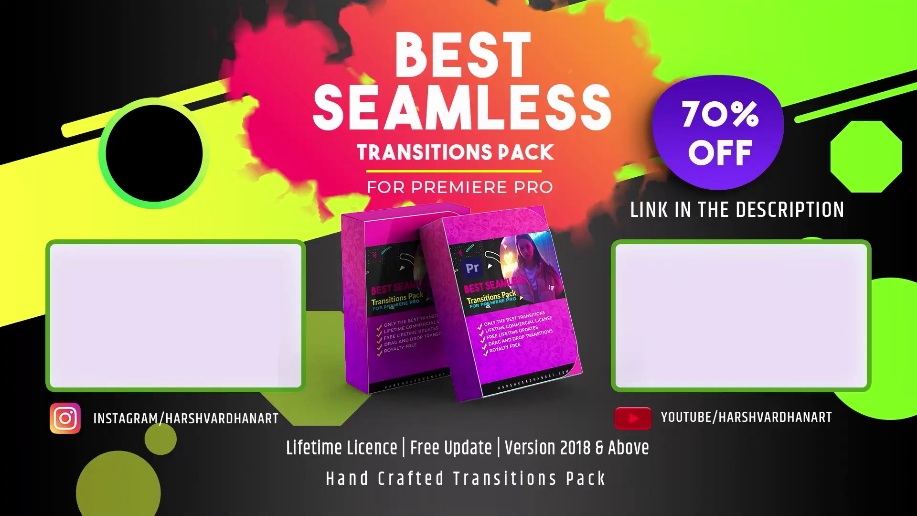